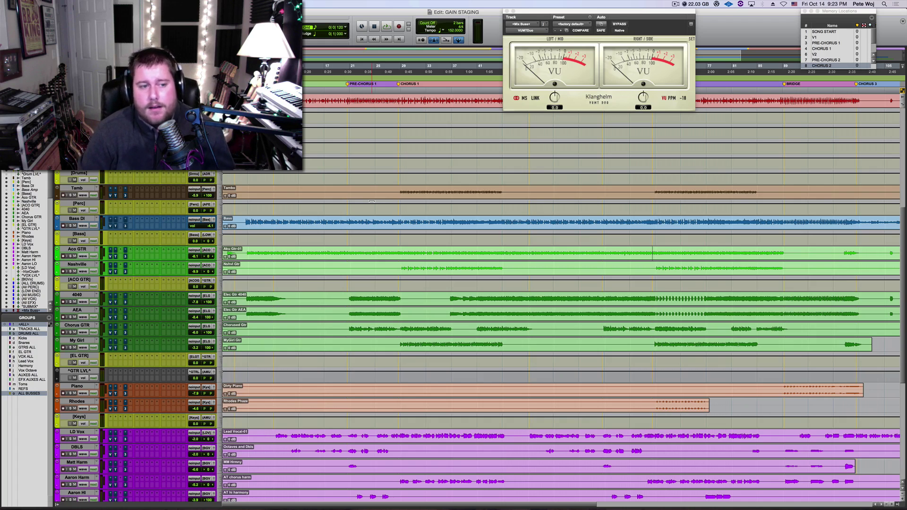
Switch from the Edit window to the GAIN STAGING session's Mix window
click(40, 325)
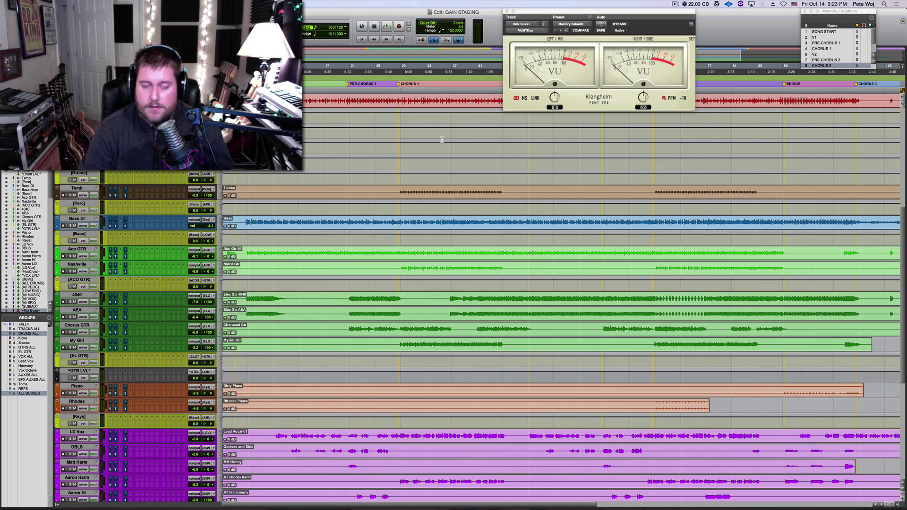
key(super+equal)
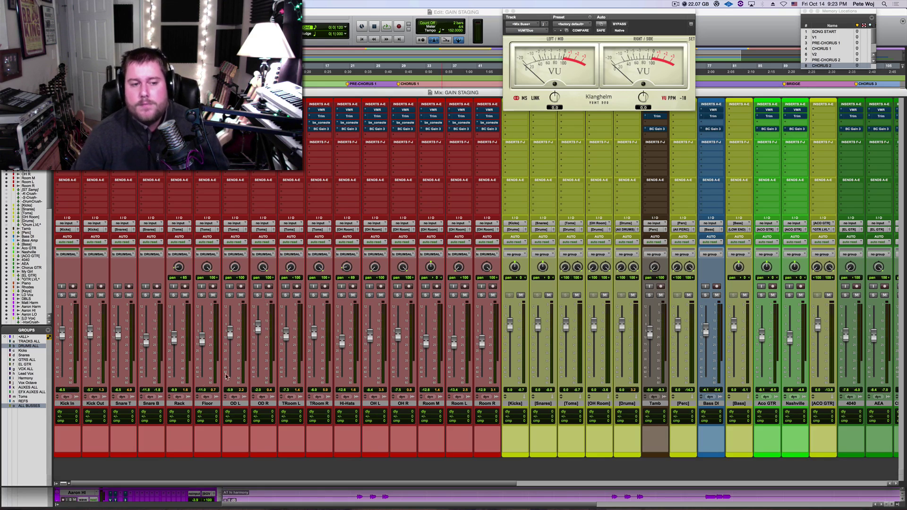
click(516, 404)
click(543, 404)
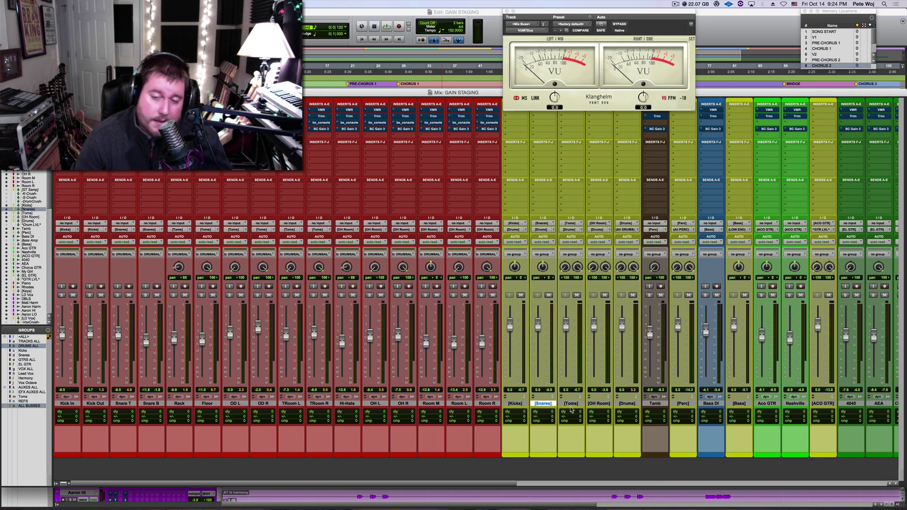
click(571, 404)
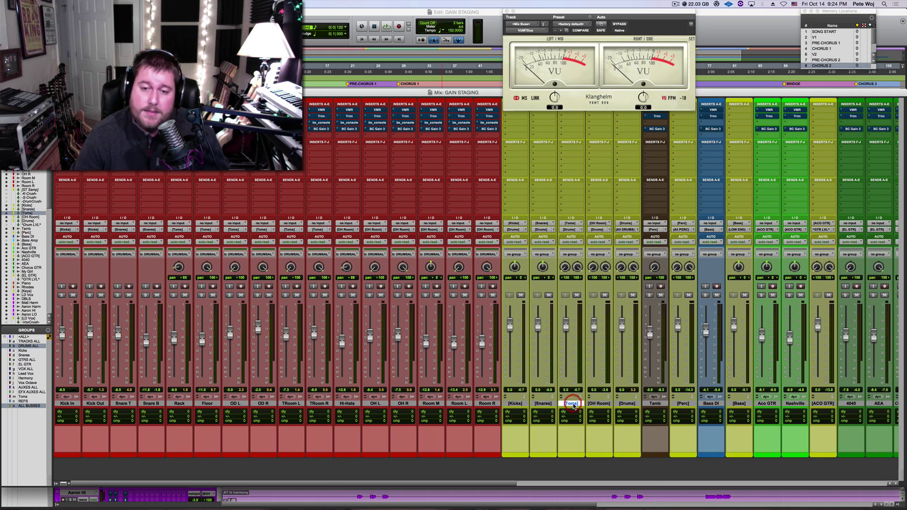
click(598, 404)
click(628, 405)
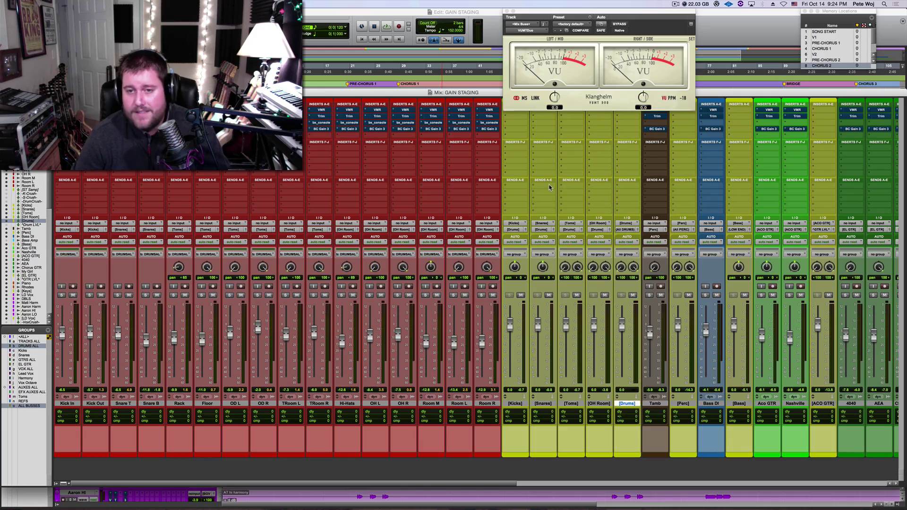
scroll(550, 187, right, 15)
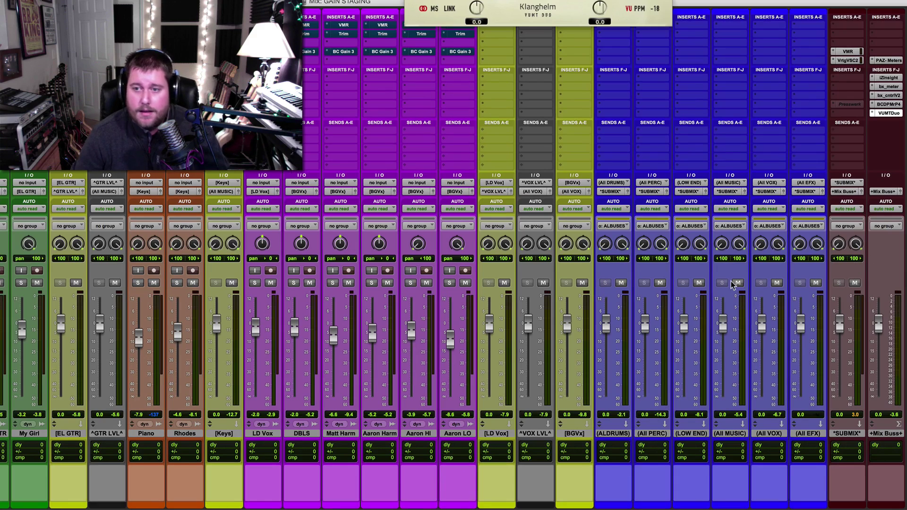
scroll(732, 286, left, 15)
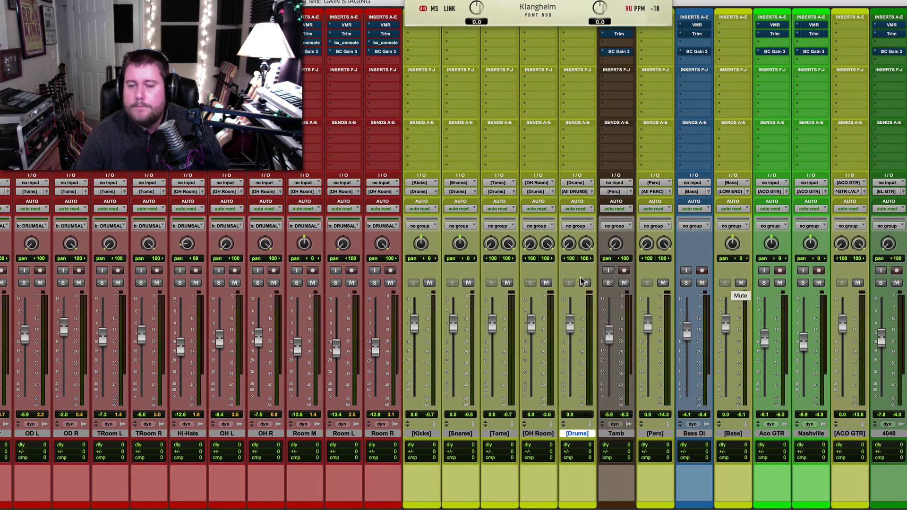
click(623, 434)
scroll(609, 406, right, 10)
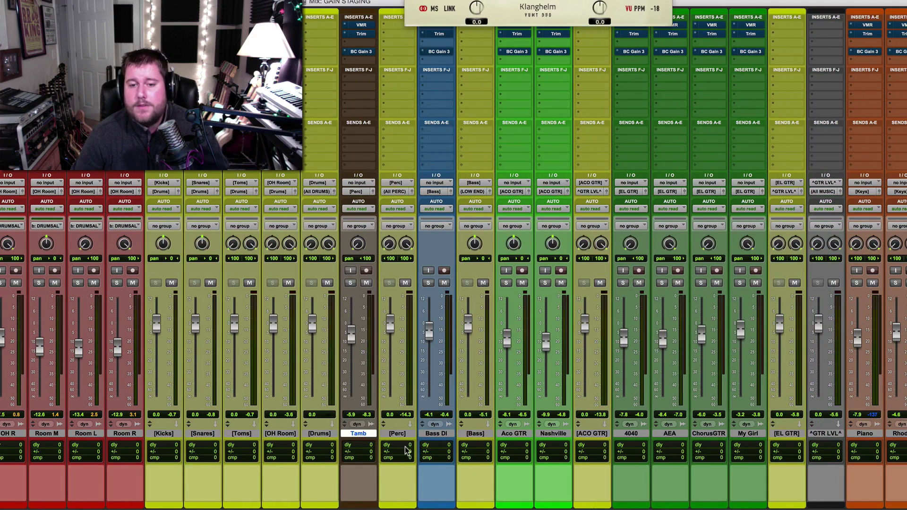
click(400, 435)
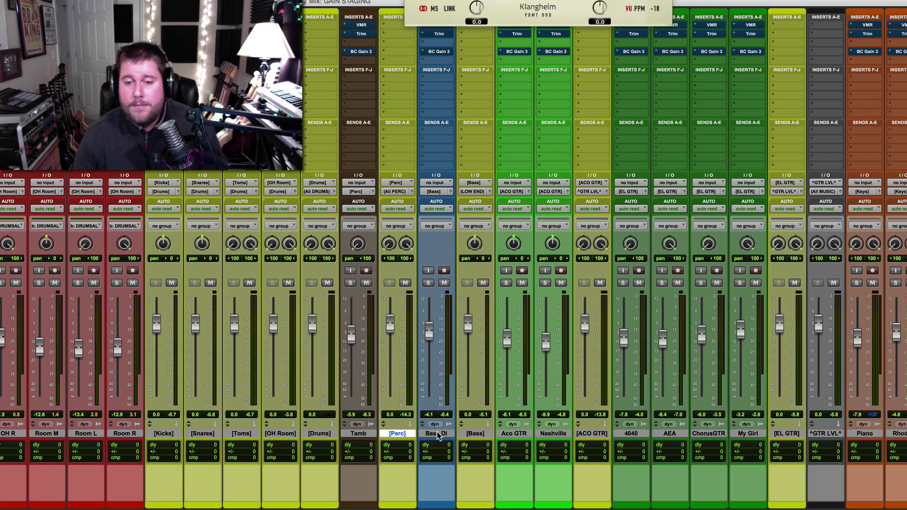
click(476, 434)
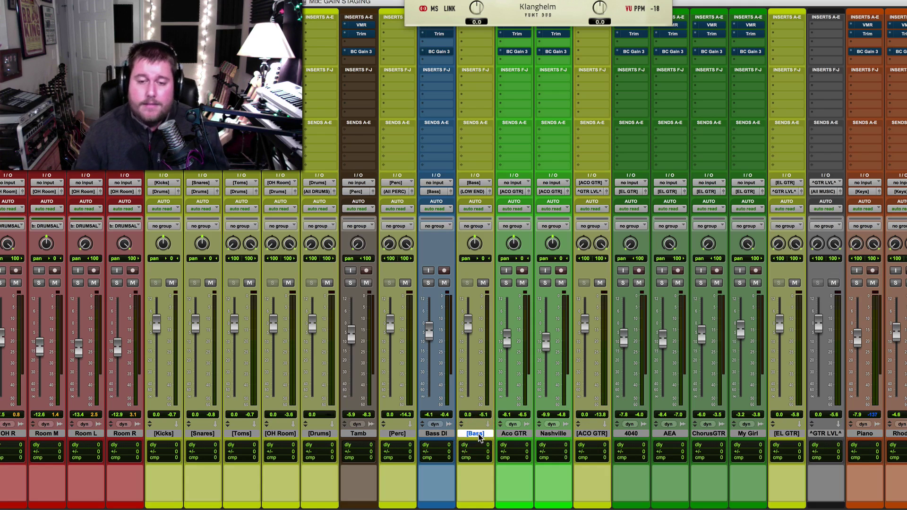
scroll(478, 437, right, 10)
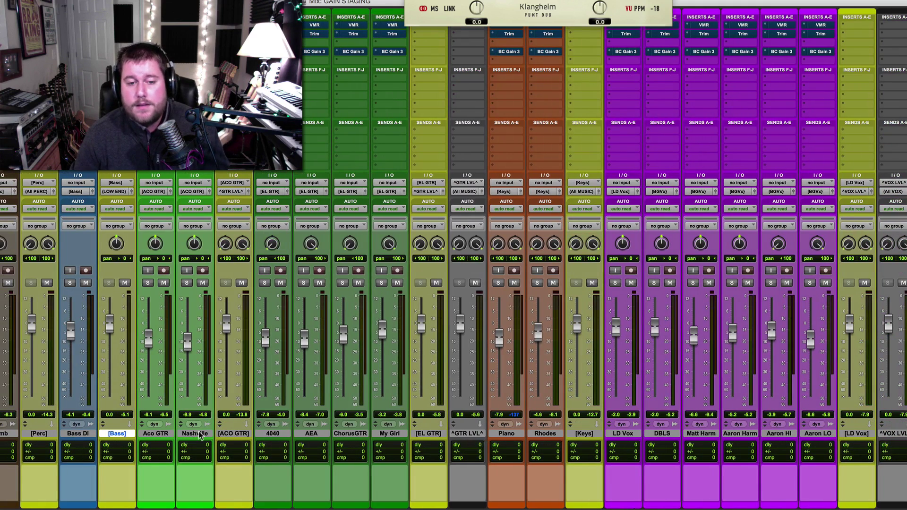
click(237, 435)
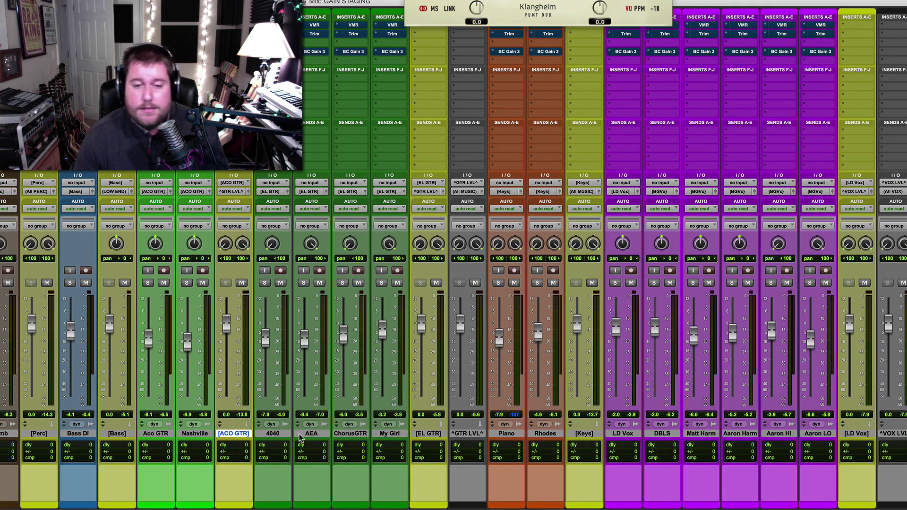
click(277, 434)
shift+click(402, 435)
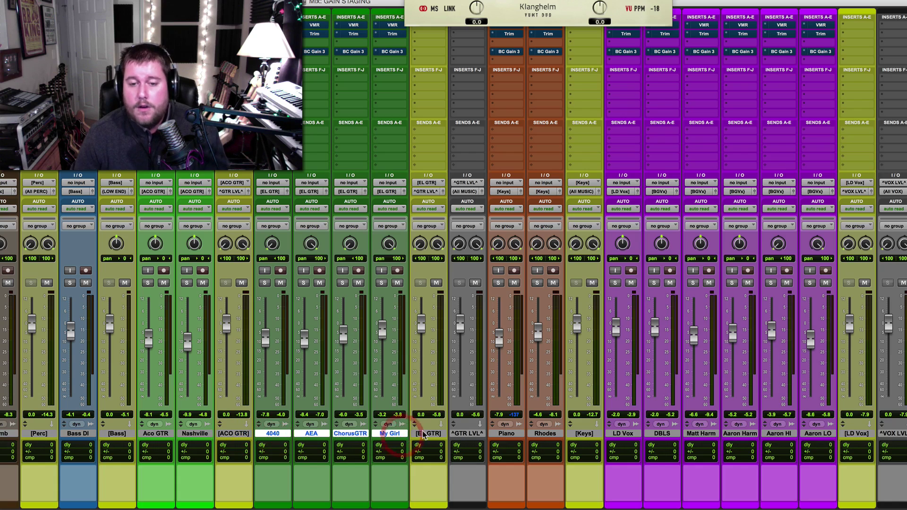
click(424, 434)
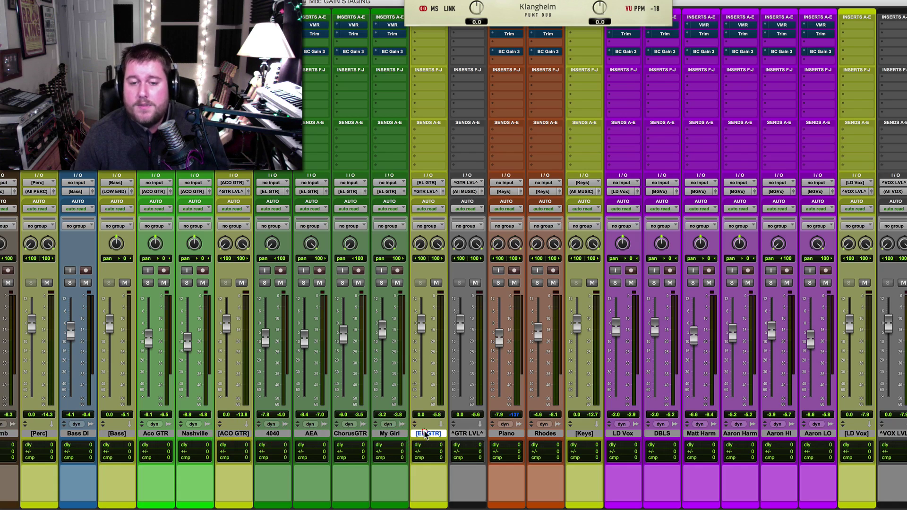
click(467, 434)
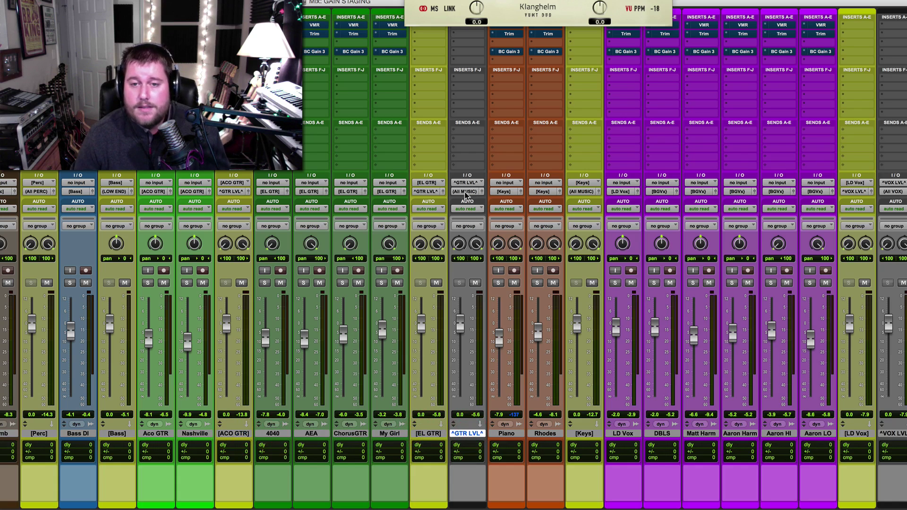
scroll(401, 307, right, 10)
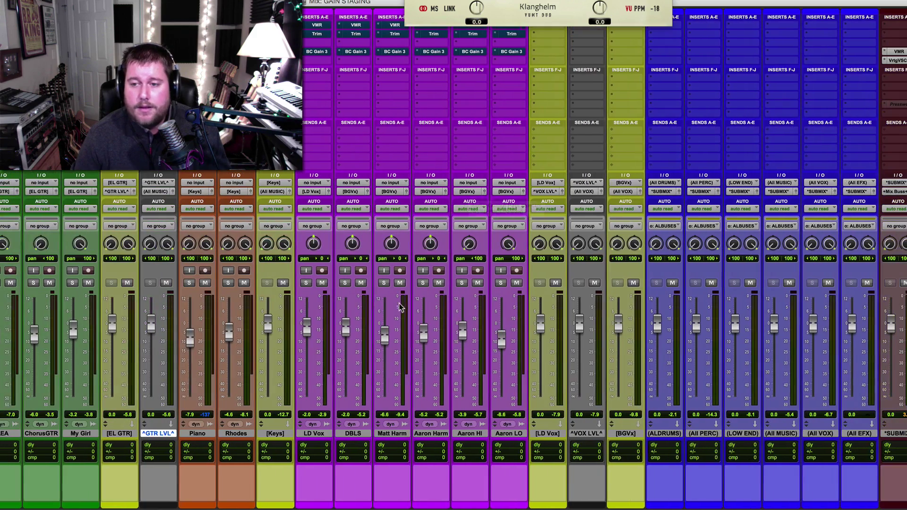
scroll(733, 427, left, 20)
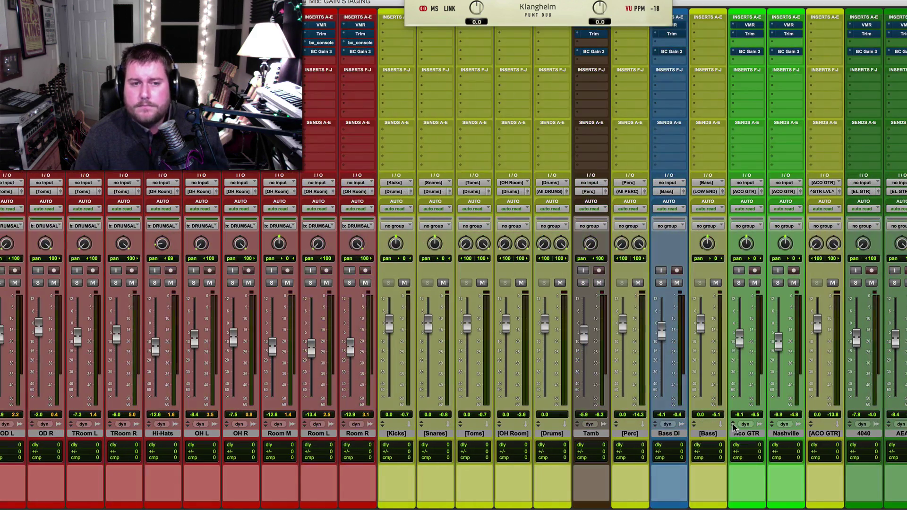
scroll(661, 330, right, 3)
scroll(543, 283, right, 2)
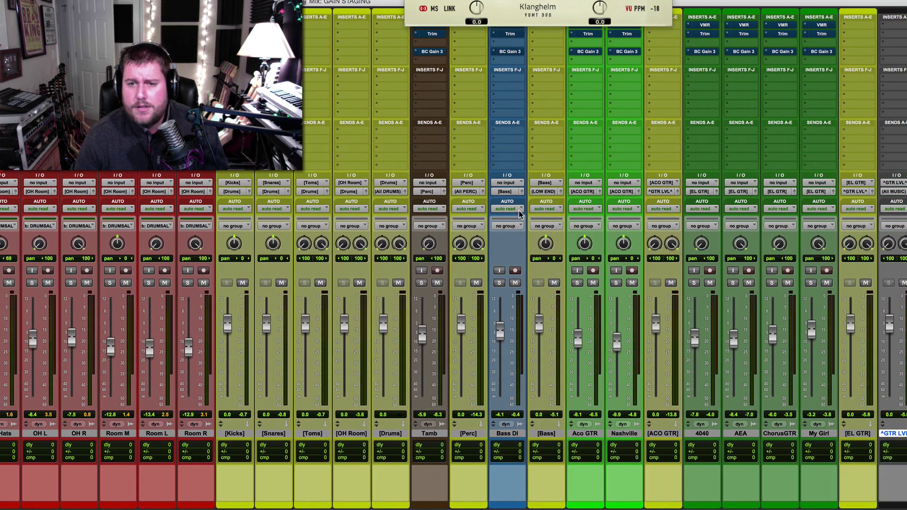
scroll(519, 214, right, 3)
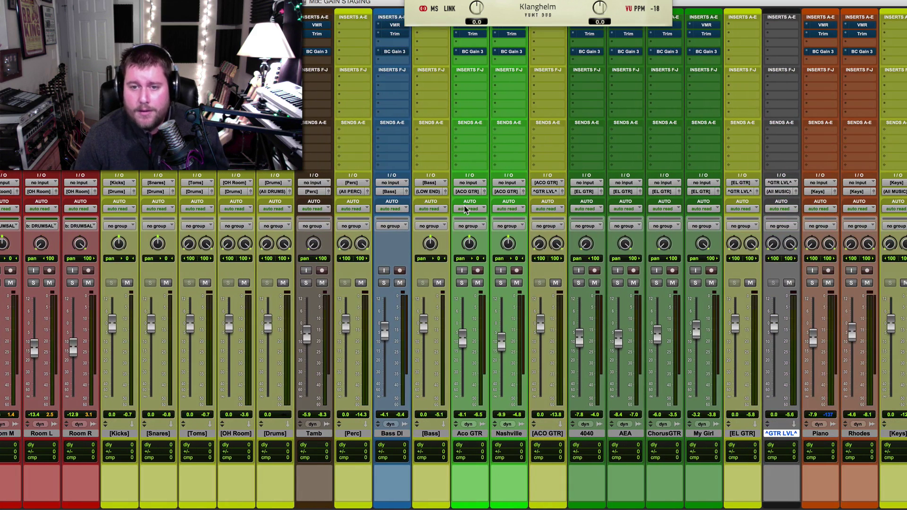
scroll(467, 209, right, 12)
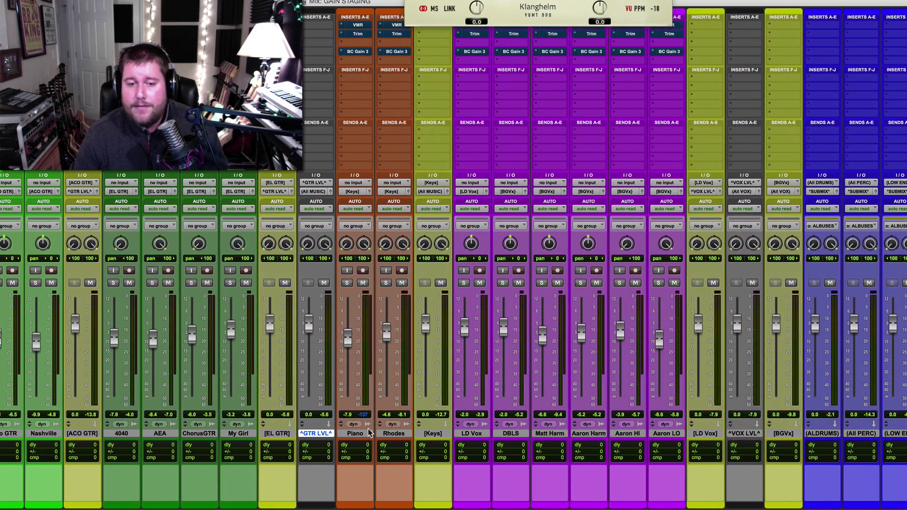
click(355, 434)
click(392, 434)
click(432, 434)
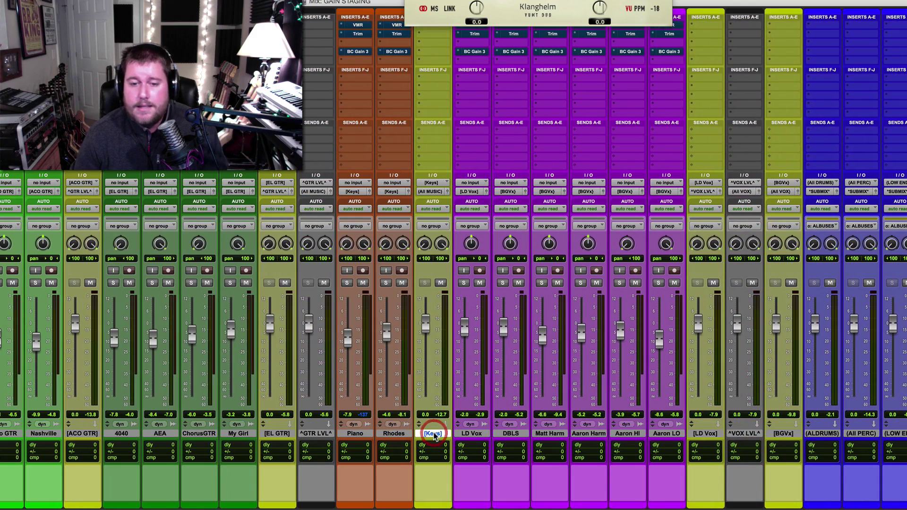
click(468, 434)
shift+click(666, 435)
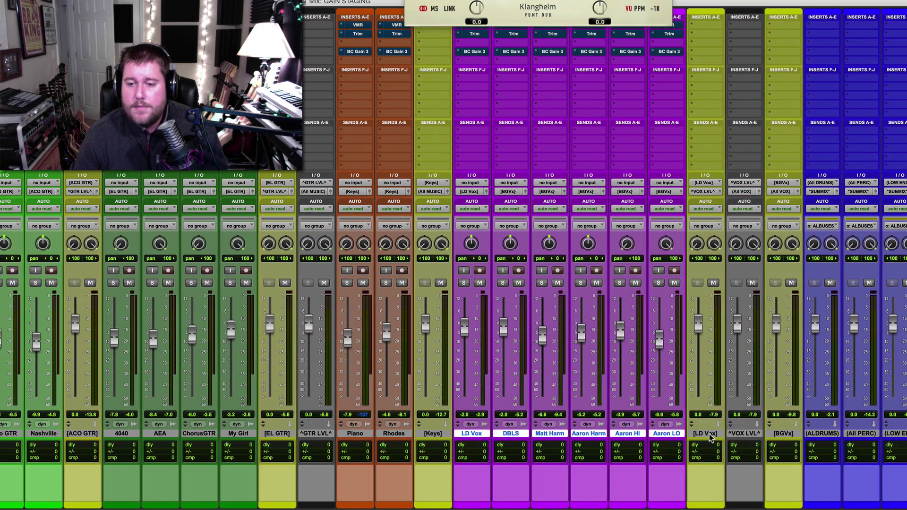
click(706, 434)
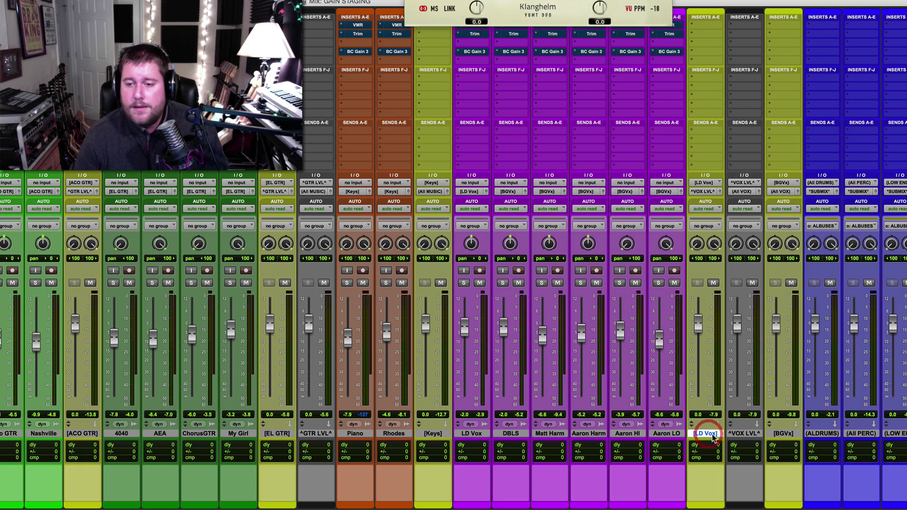
click(749, 434)
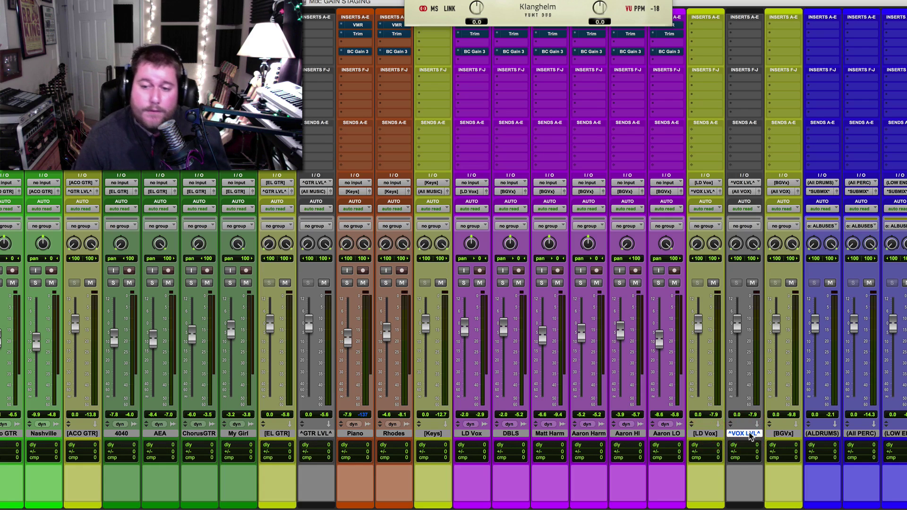
scroll(612, 361, right, 5)
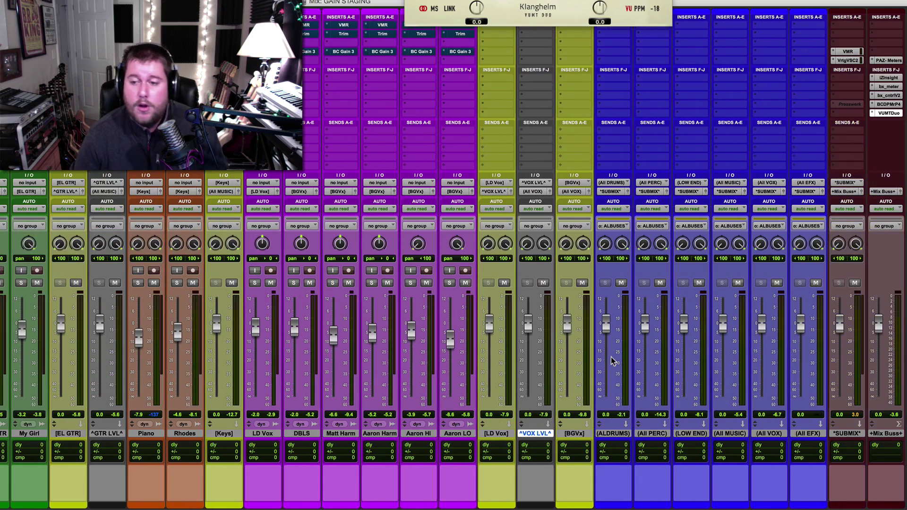
click(770, 434)
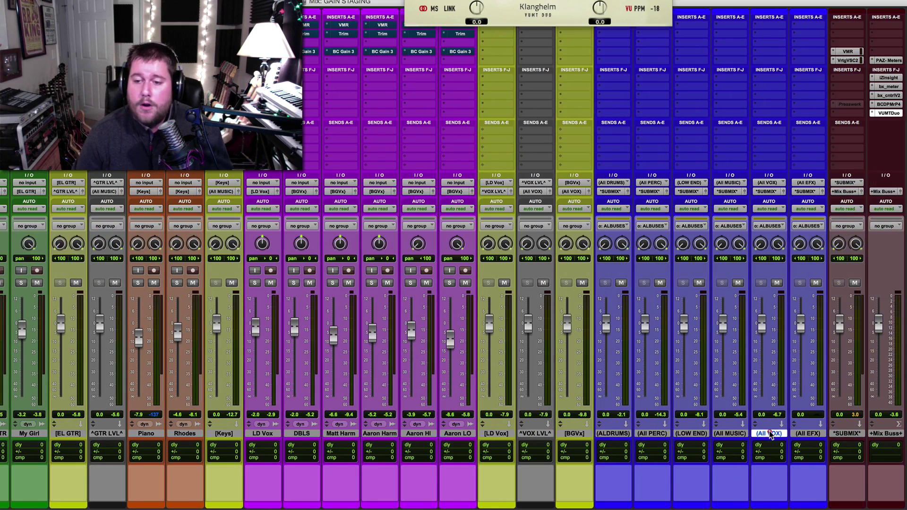
click(815, 435)
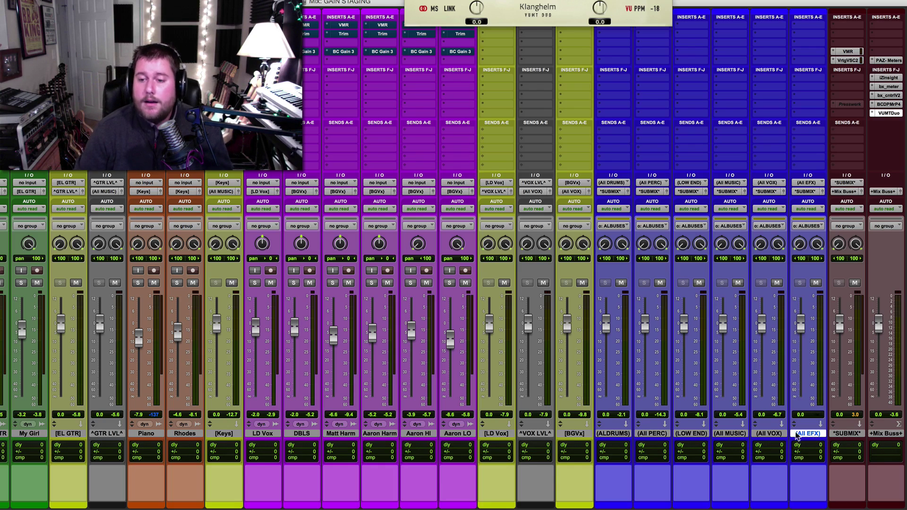
shift+click(609, 434)
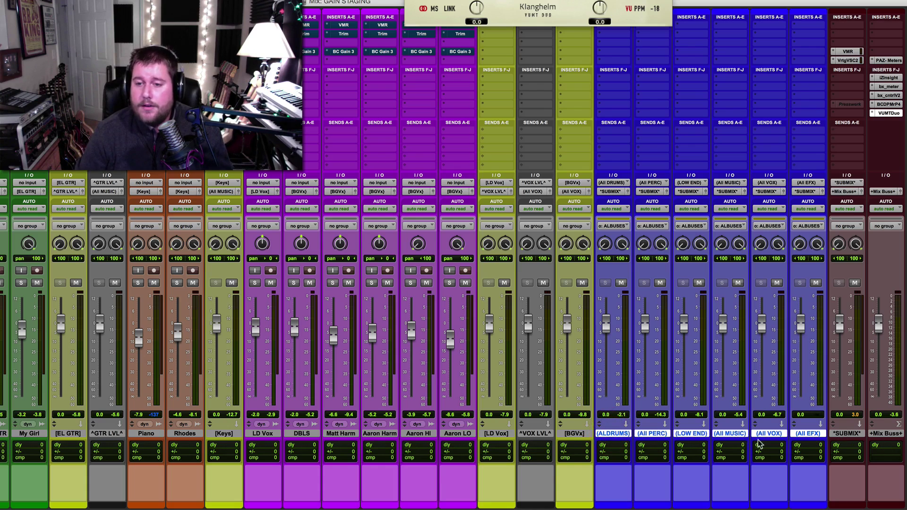
click(853, 435)
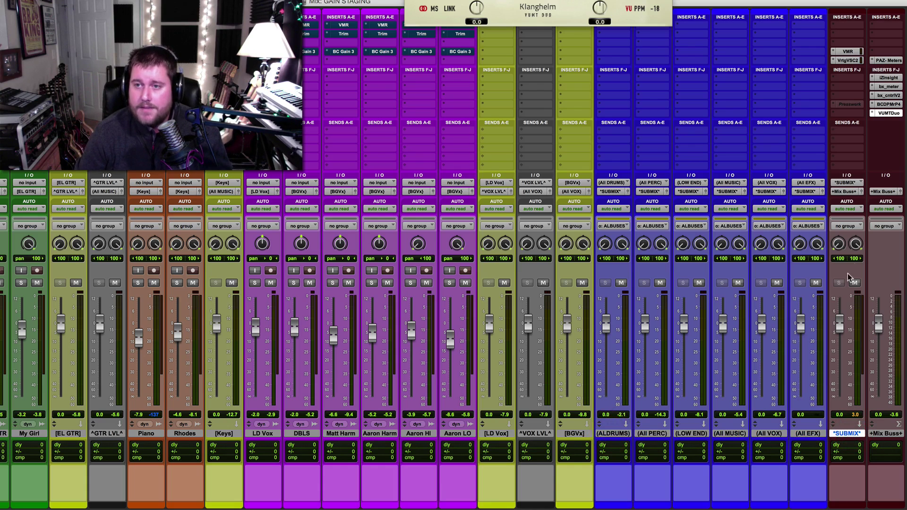
click(893, 435)
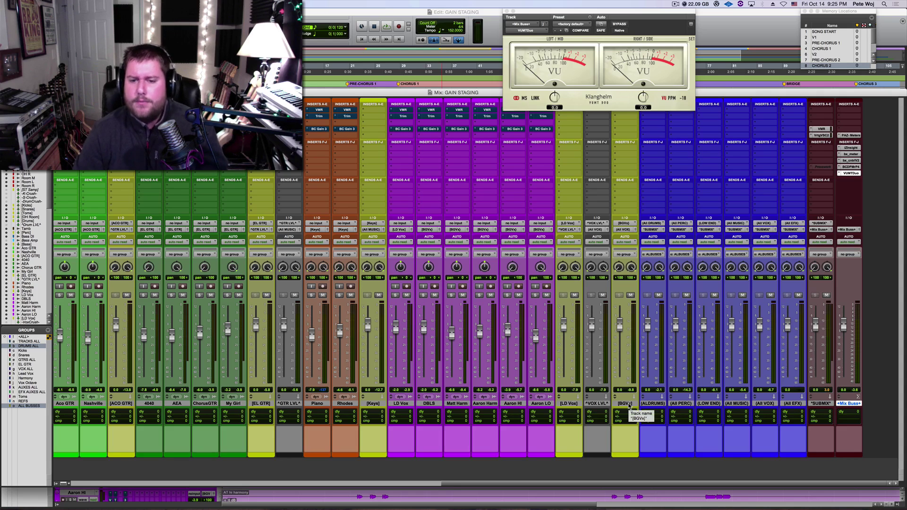
Create a new stereo VCA Master track (VCA 1)
right_click(629, 405)
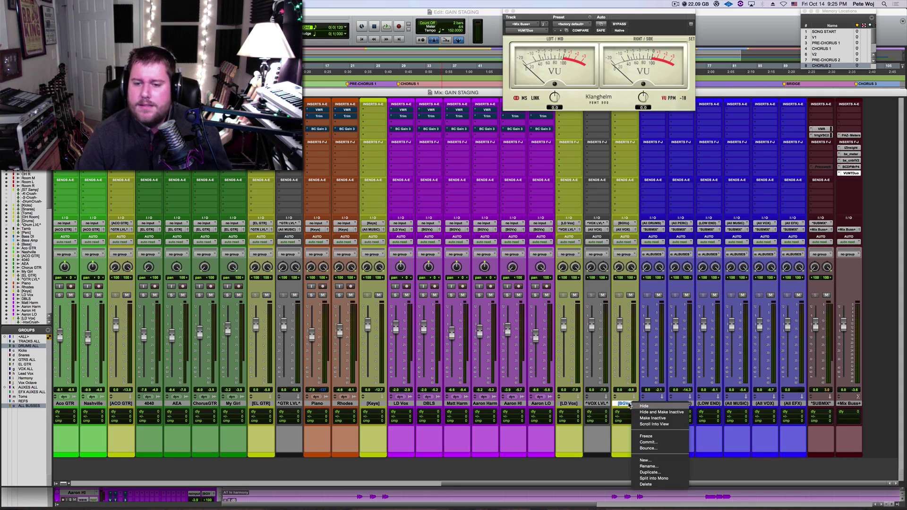
click(626, 404)
key(shift+super+n)
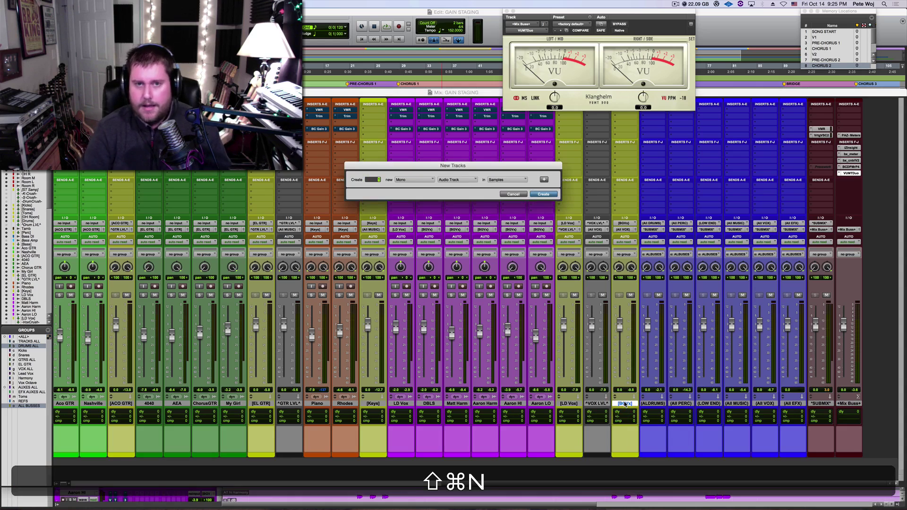
key(shift+super+Right)
key(super+Down)
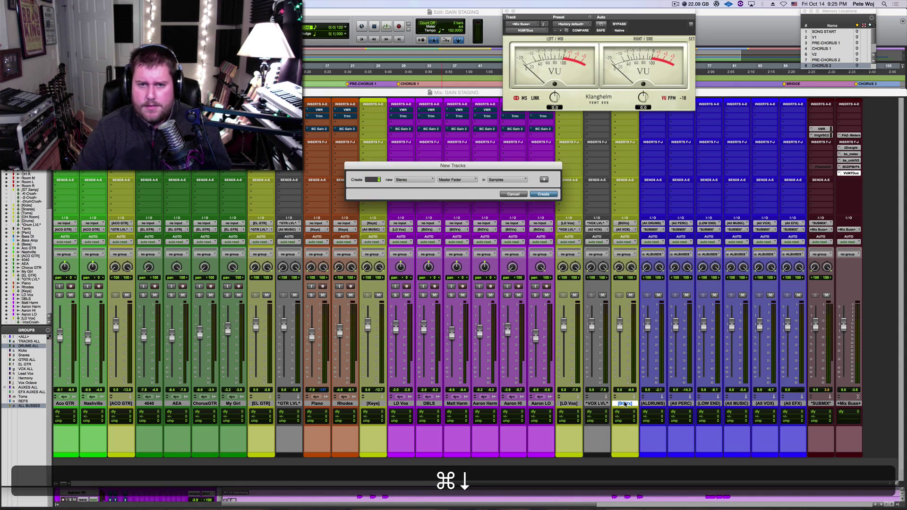
key(super+Down)
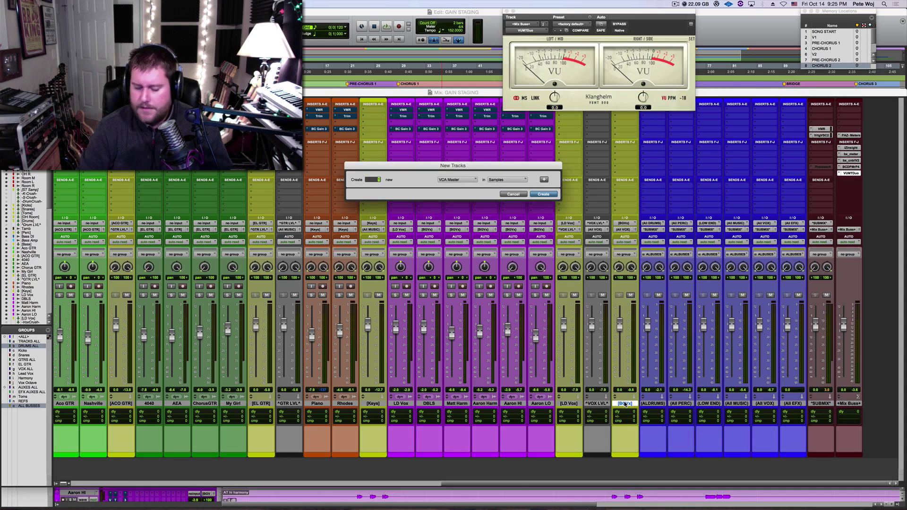
key(Return)
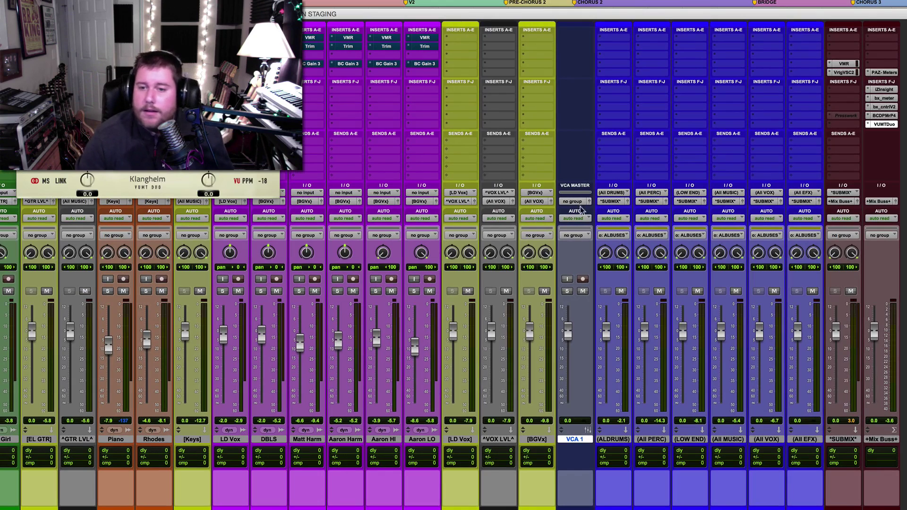
Undo the VCA 1 track and clear the *SUBMIX* strip's 3.0 peak hold reading
key(super+z)
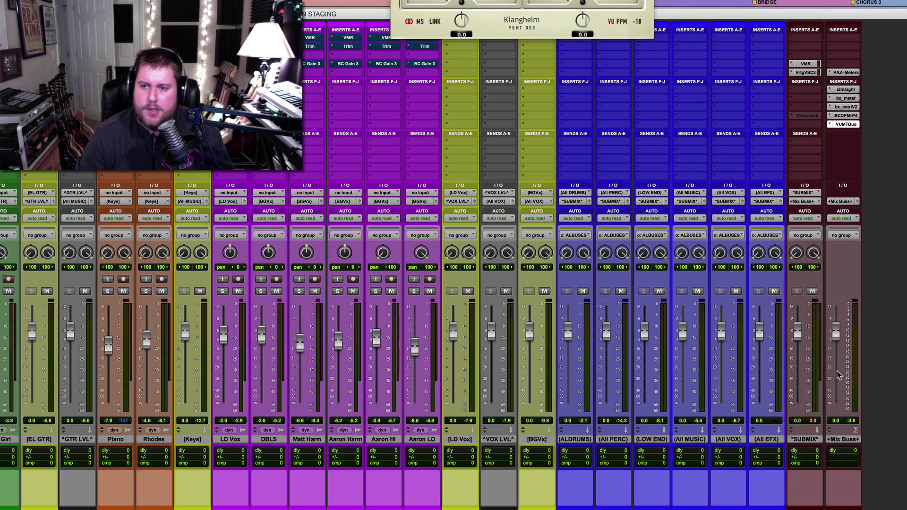
click(813, 420)
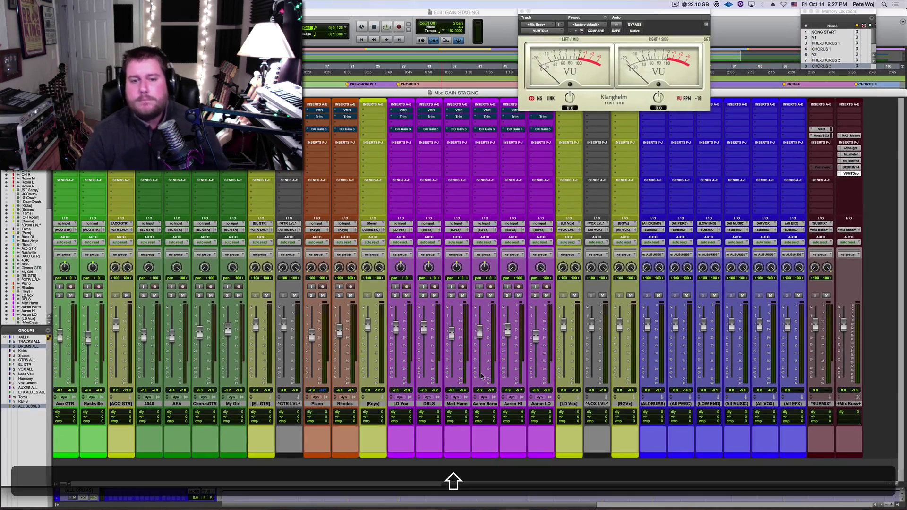
scroll(482, 376, left, 10)
scroll(482, 376, left, 6)
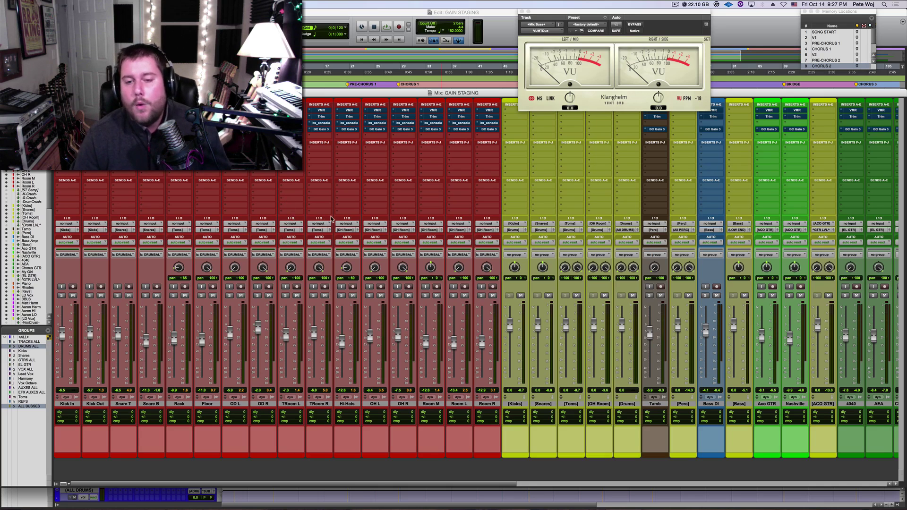
Close the Klanghelm VUMT Duo meter and review the track waveforms in the Edit window
click(522, 11)
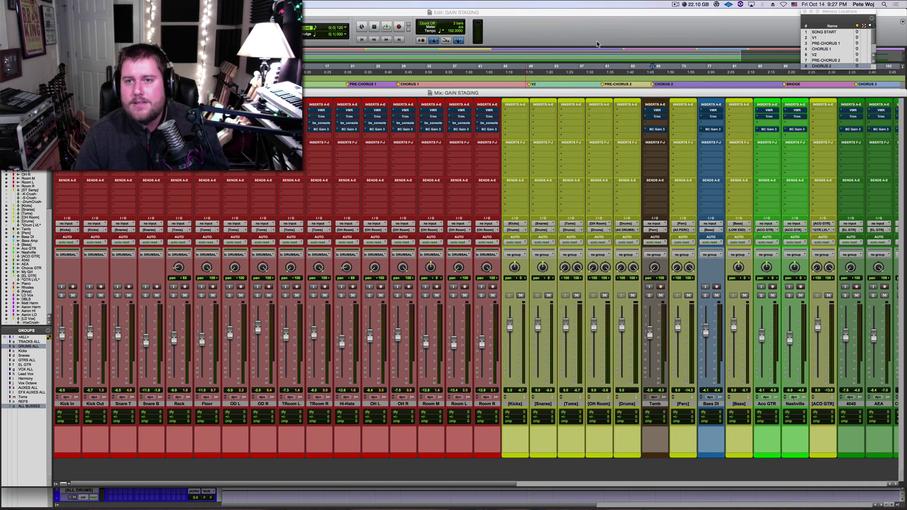
key(super+equal)
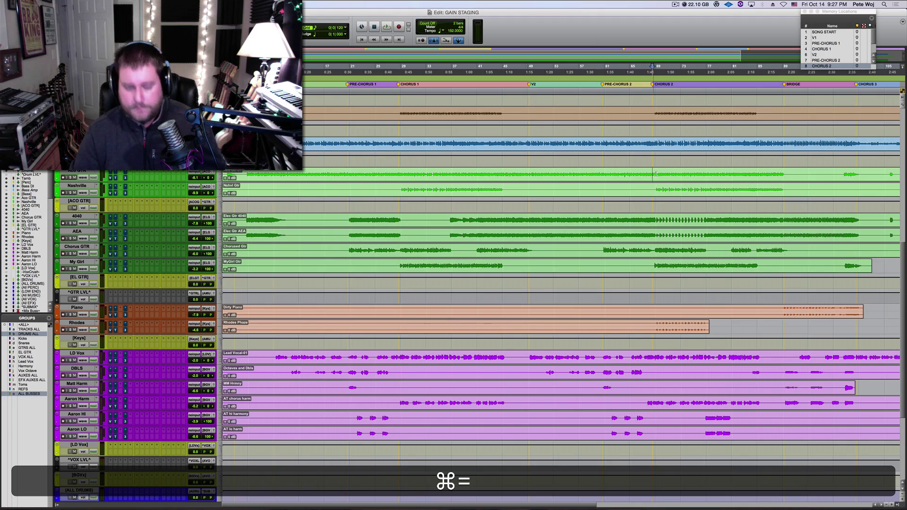
scroll(660, 193, right, 10)
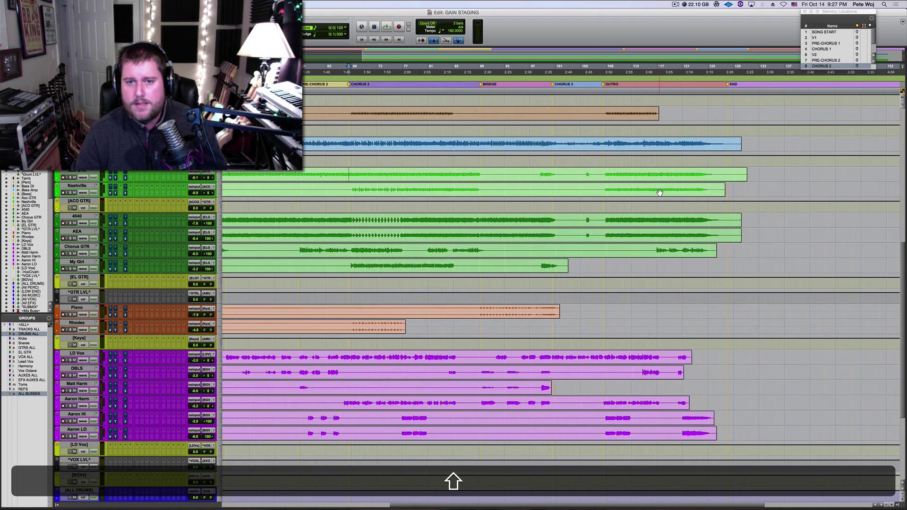
scroll(482, 209, left, 5)
scroll(482, 209, up, 5)
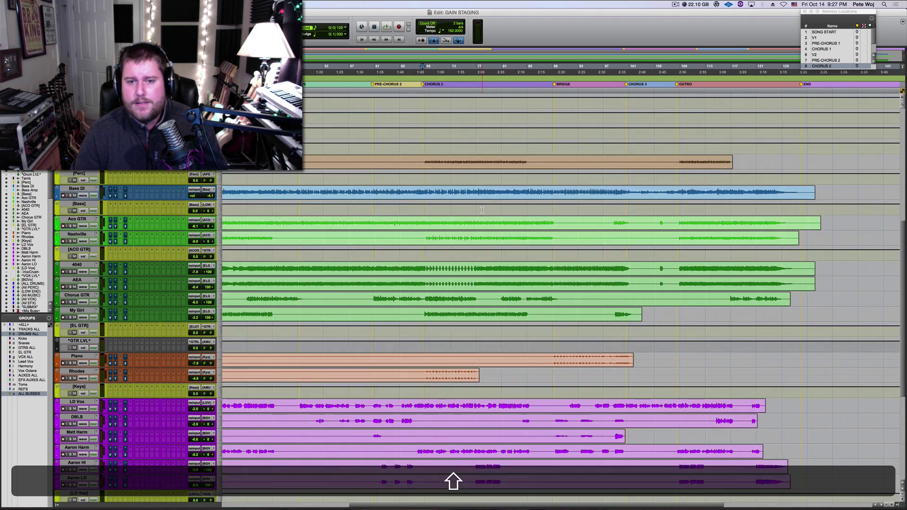
scroll(482, 210, up, 10)
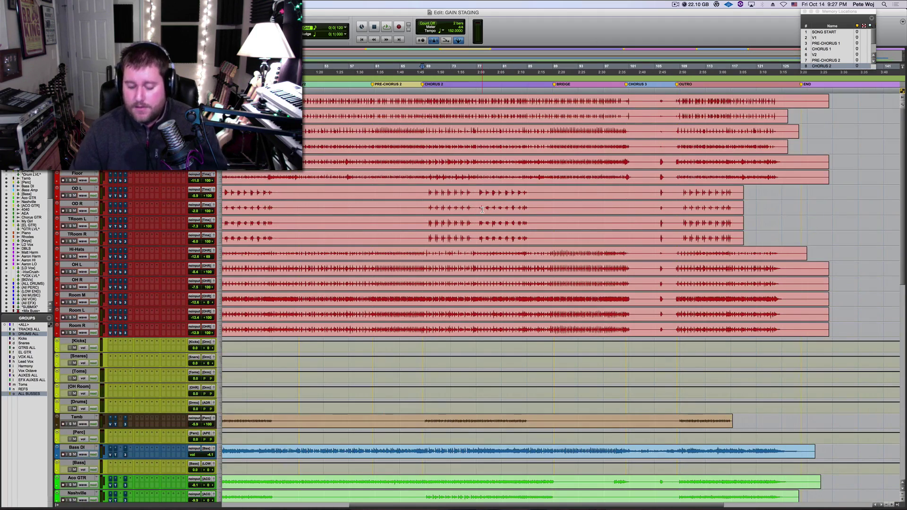
Return to the Mix window with the mixer channels back in view
key(super+equal)
key(shift+super+equal)
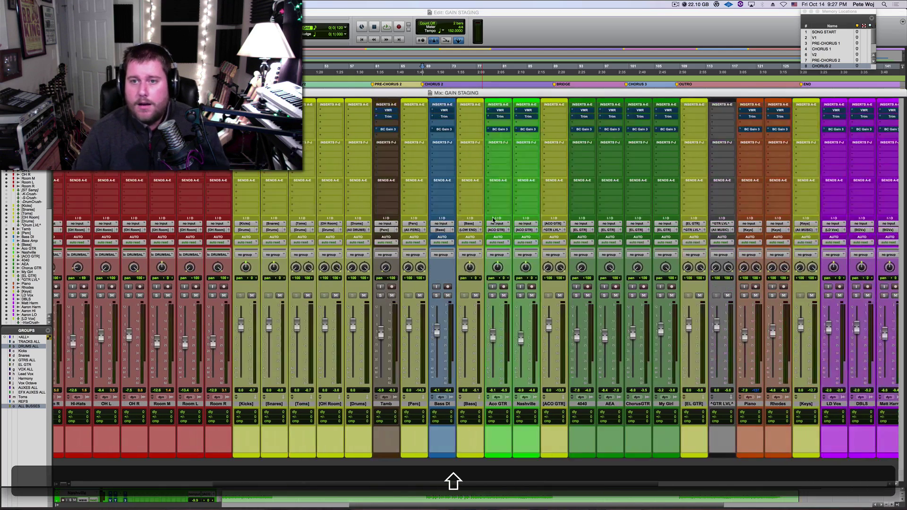
scroll(492, 220, right, 5)
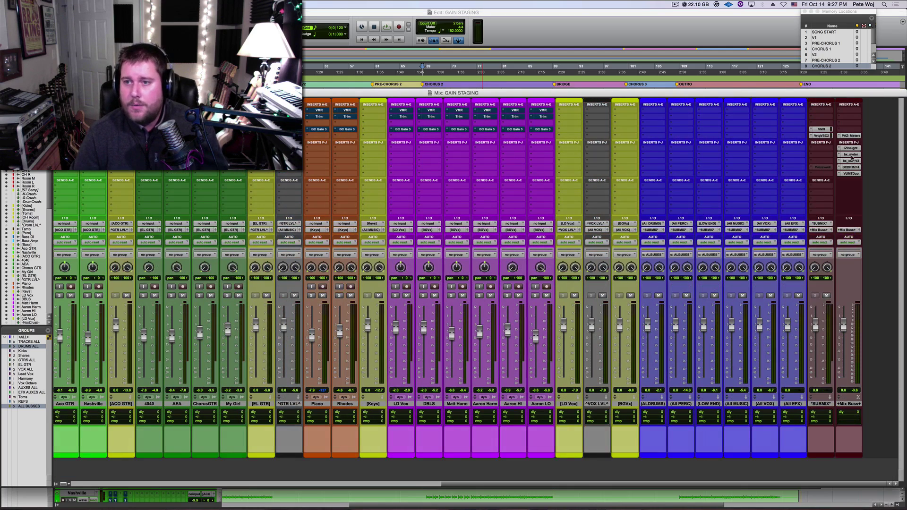
Open iZotope Insight on +Mix Buss in the corner, briefly checking bx_meter, bx_control V2 and DP Meter Pro
click(852, 148)
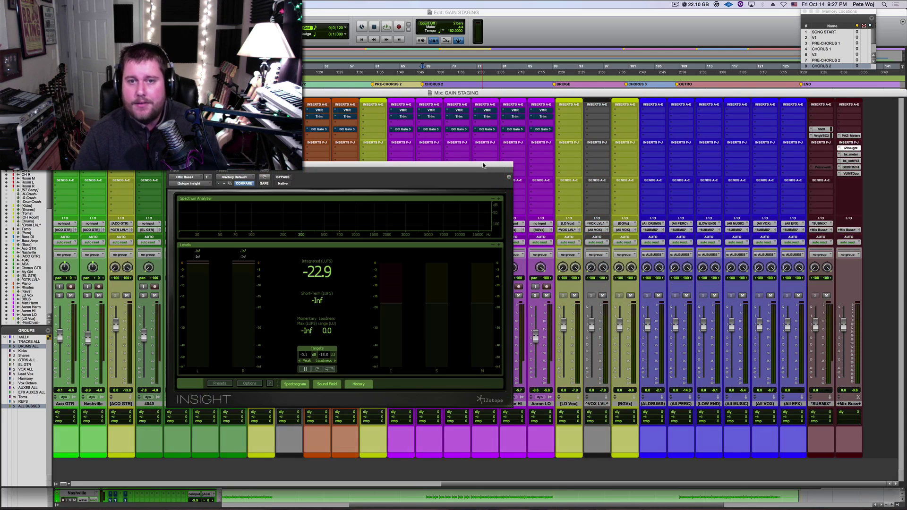
drag(483, 165, 789, 12)
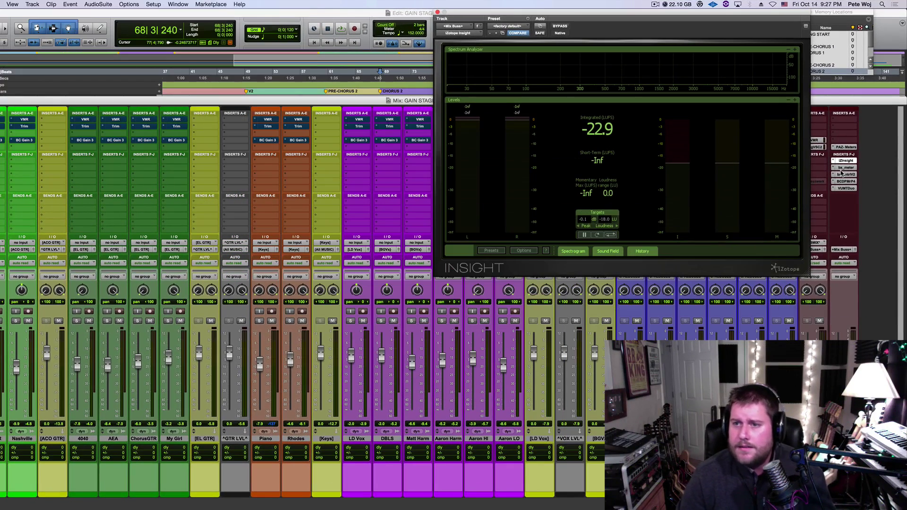
click(845, 168)
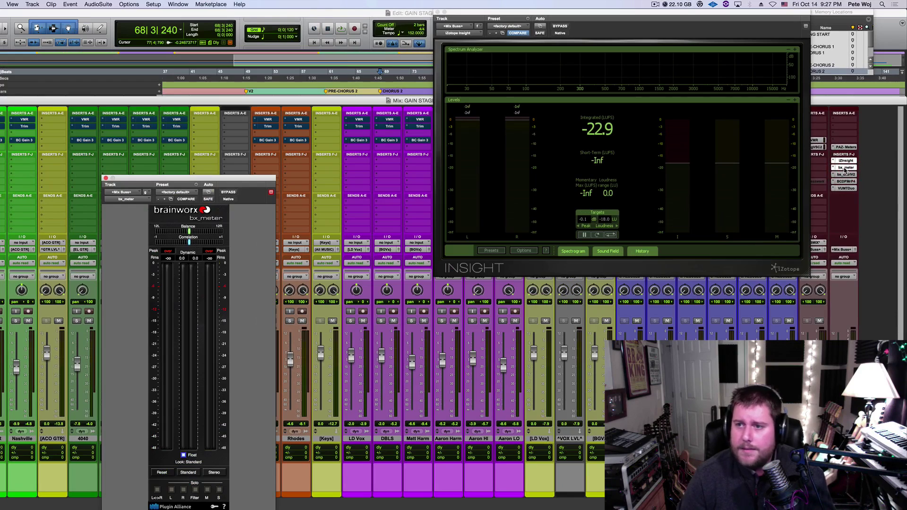
click(846, 175)
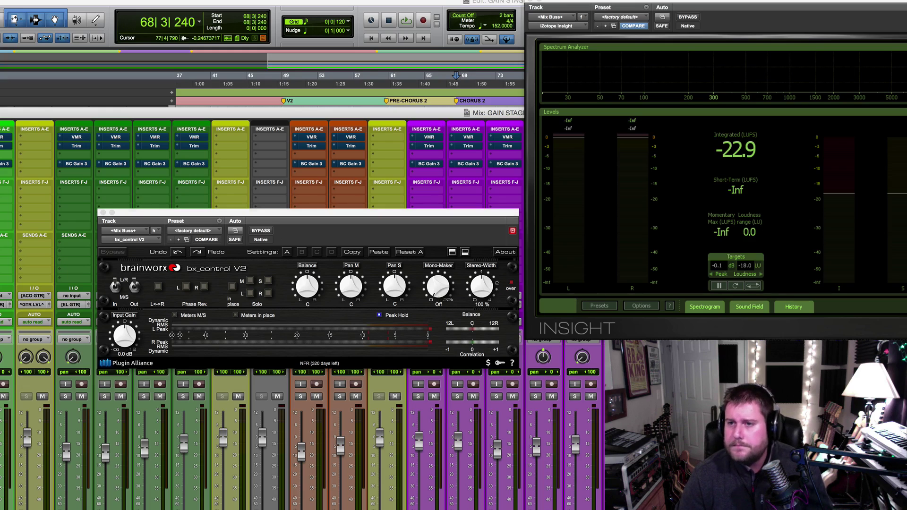
click(906, 219)
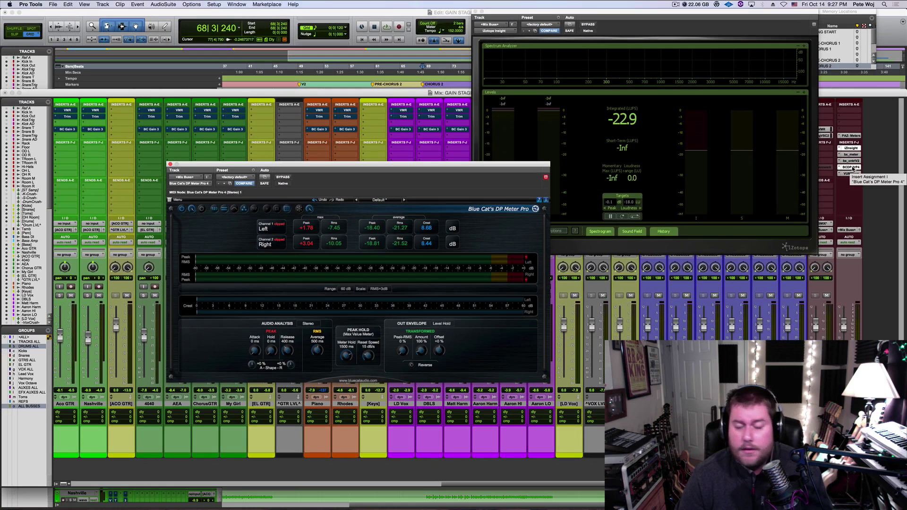
click(850, 174)
scroll(415, 320, left, 10)
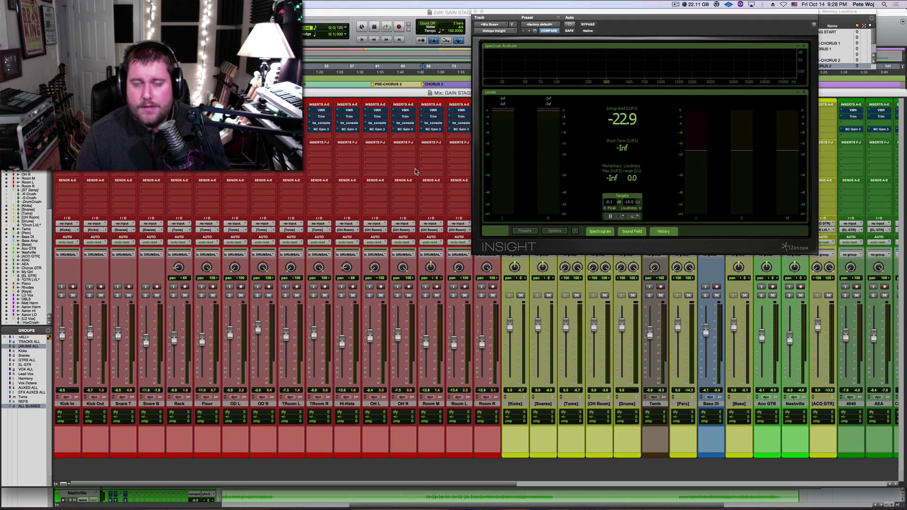
Play the mix with Insight moved aside until it reads -16.0 LUFS integrated
key(space)
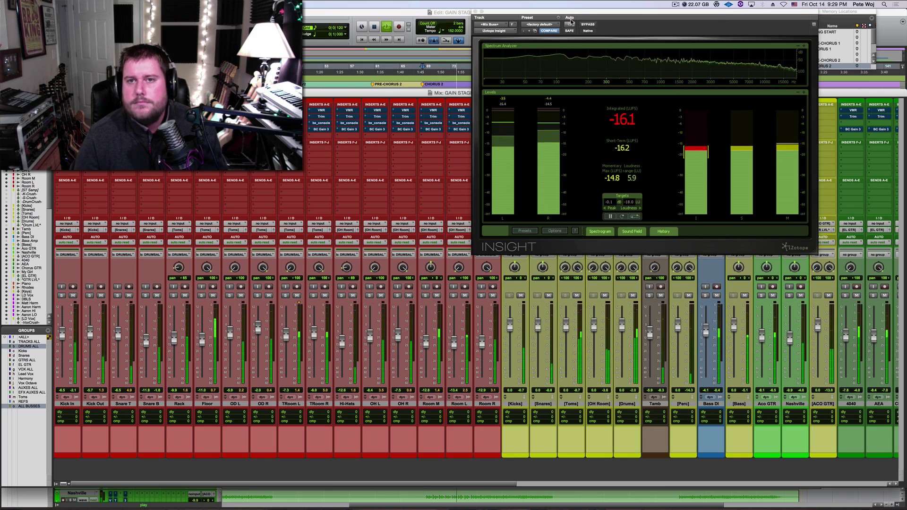
drag(582, 12, 357, 55)
Bypass the VMR and VrtgVCA2 inserts on *SUBMIX* and replay to recheck loudness
key(space)
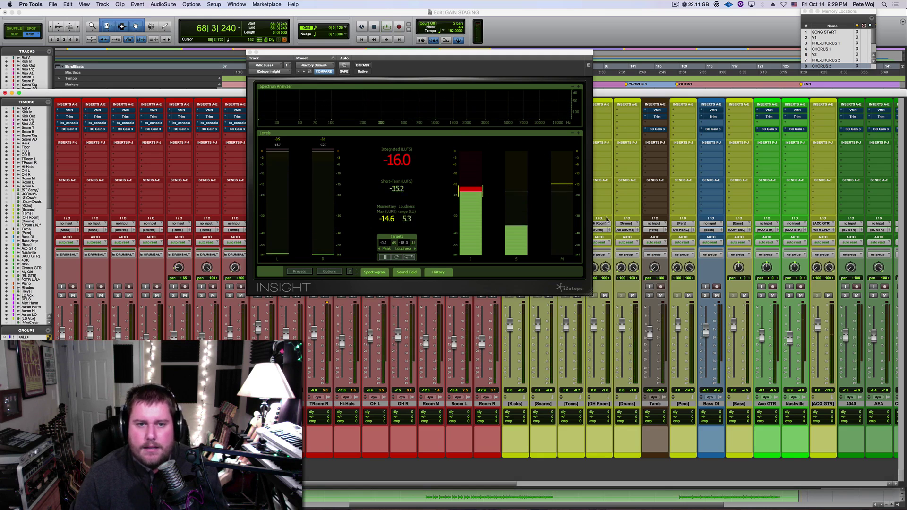
scroll(753, 294, right, 10)
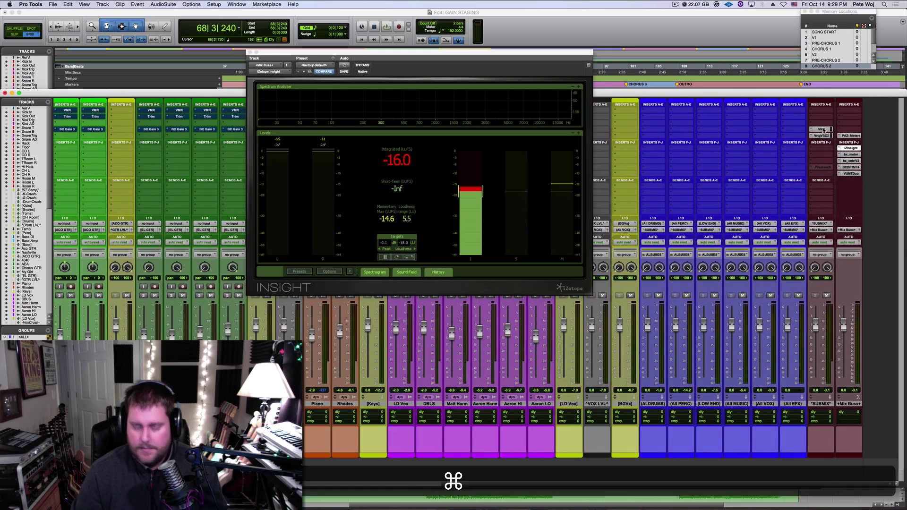
super+click(823, 129)
super+click(825, 136)
key(space)
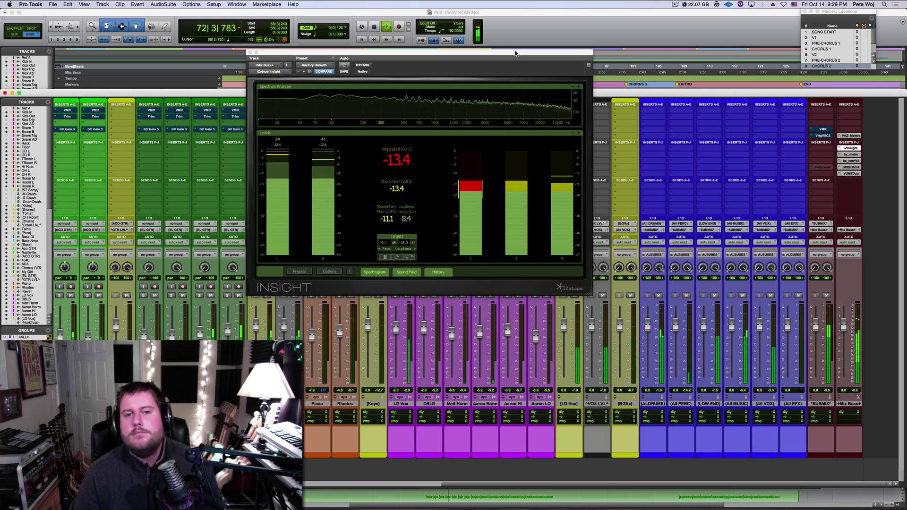
key(space)
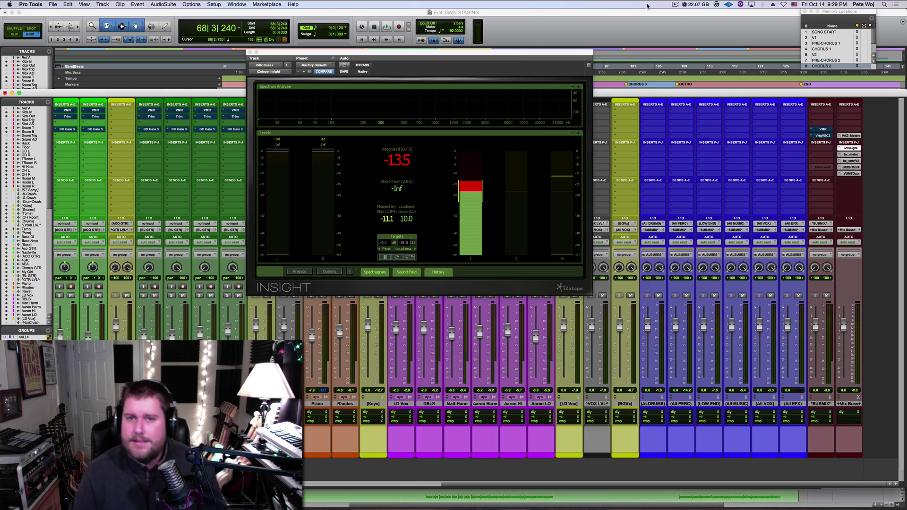
Play from the V1 marker so Insight reads -17.7 LUFS integrated
click(826, 38)
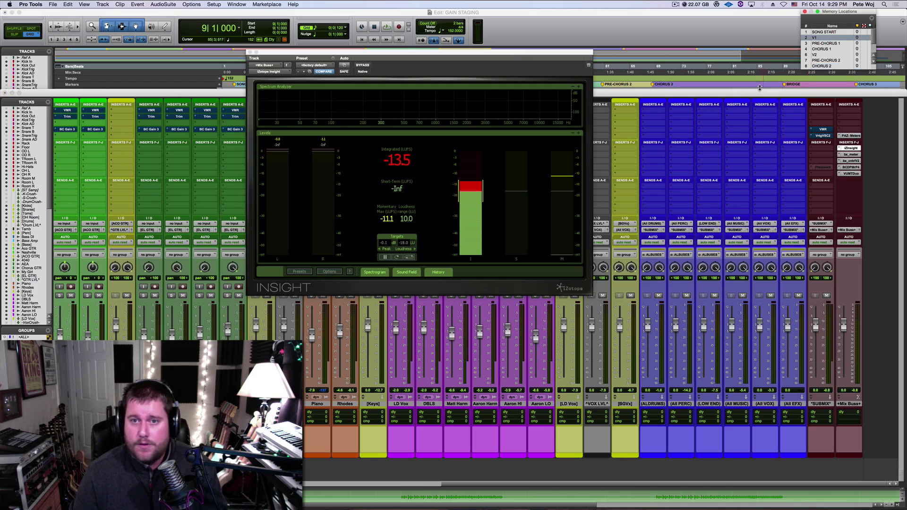
key(space)
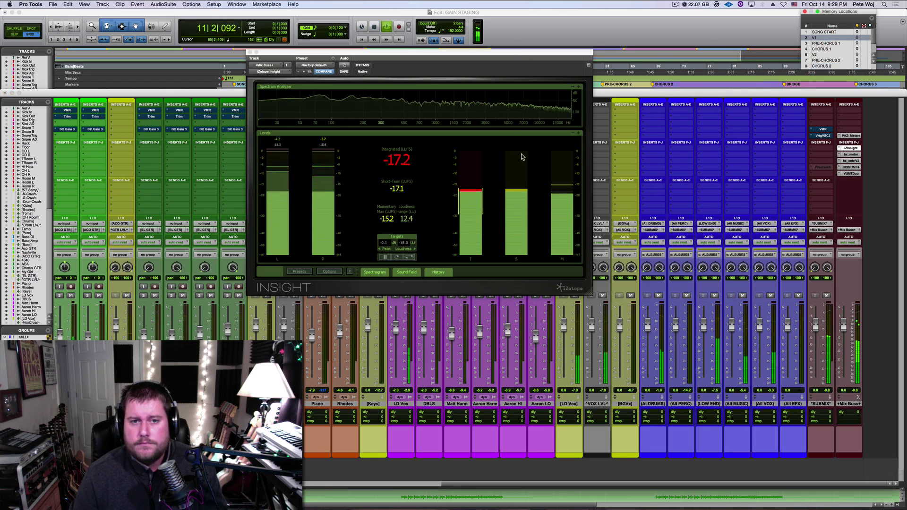
key(space)
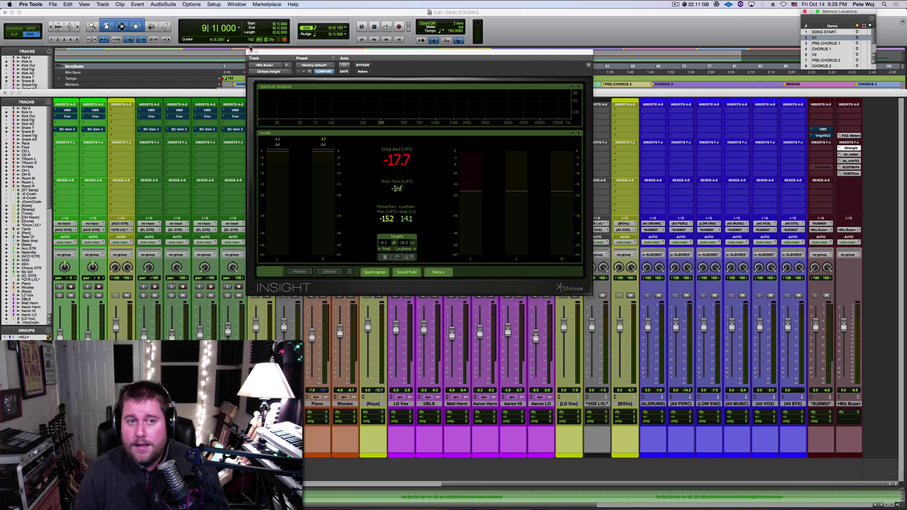
Close the iZotope Insight window and stop playback
click(249, 50)
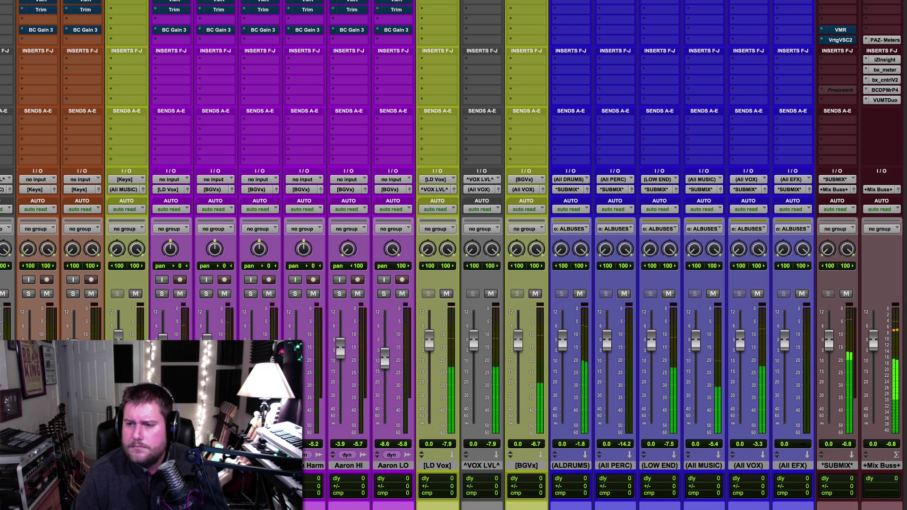
key(space)
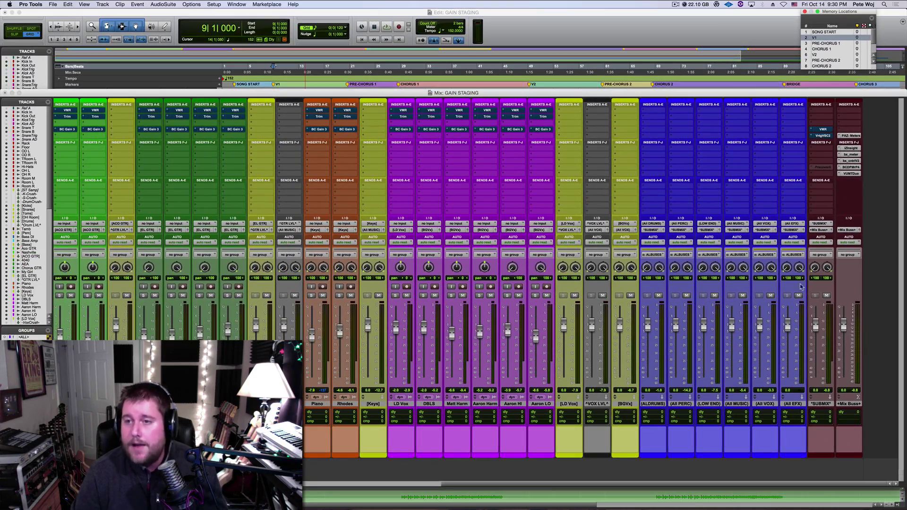
Audition the session, then play back from the CHORUS 2 marker
scroll(662, 260, left, 15)
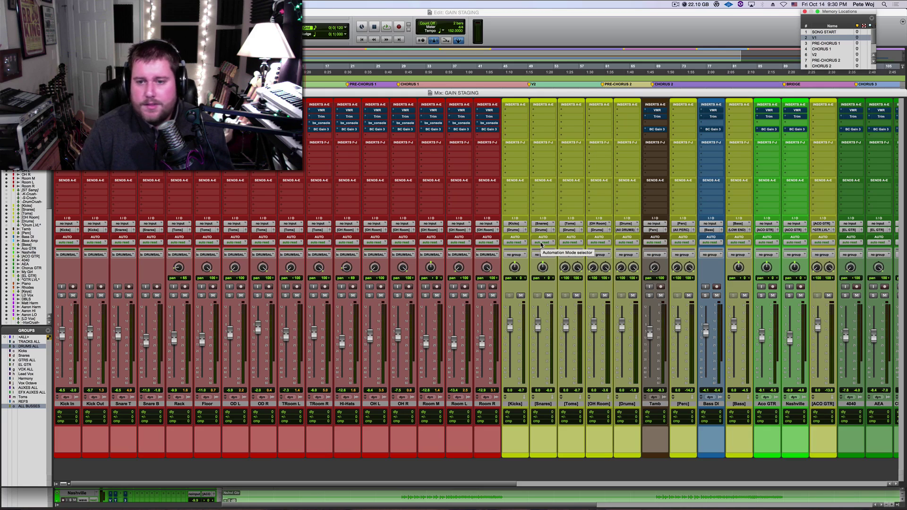
key(space)
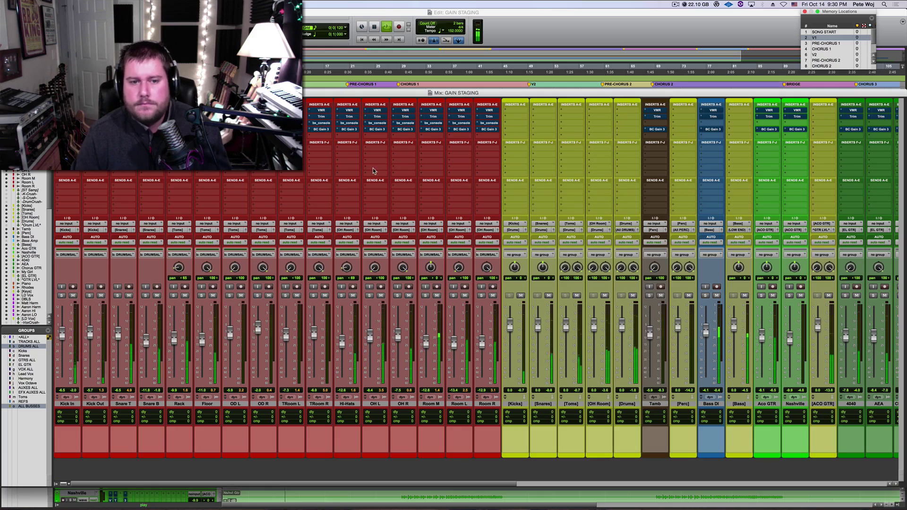
scroll(373, 171, right, 6)
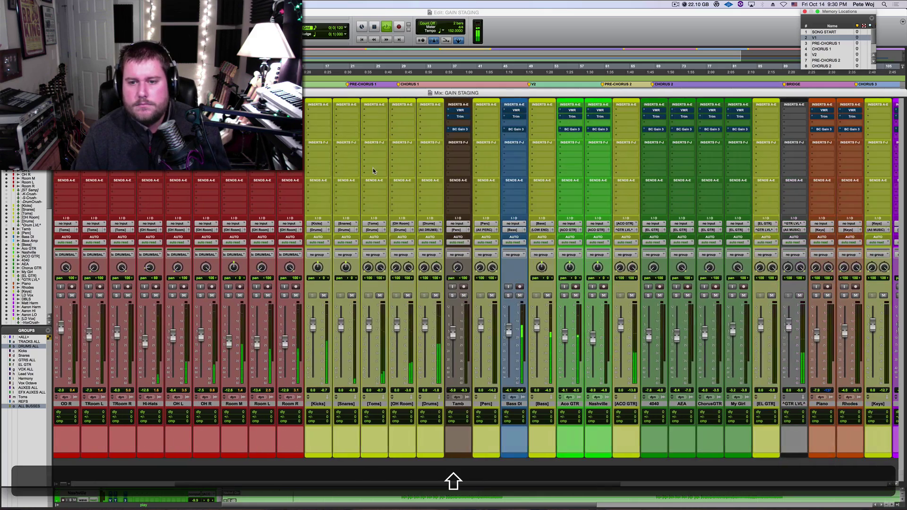
scroll(373, 171, right, 12)
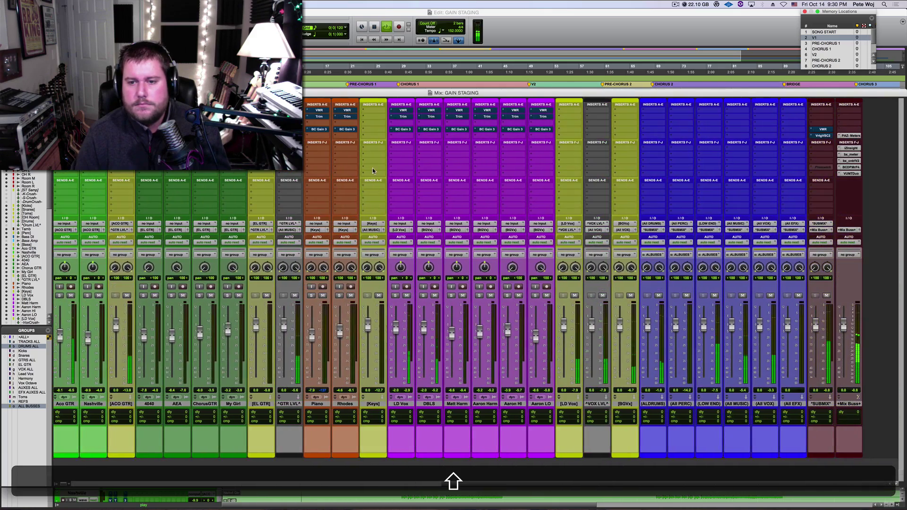
key(space)
click(825, 67)
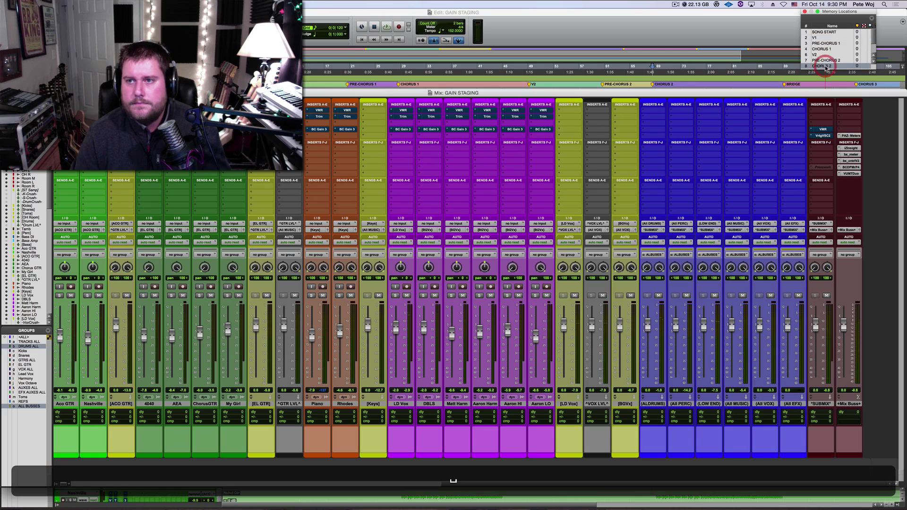
key(space)
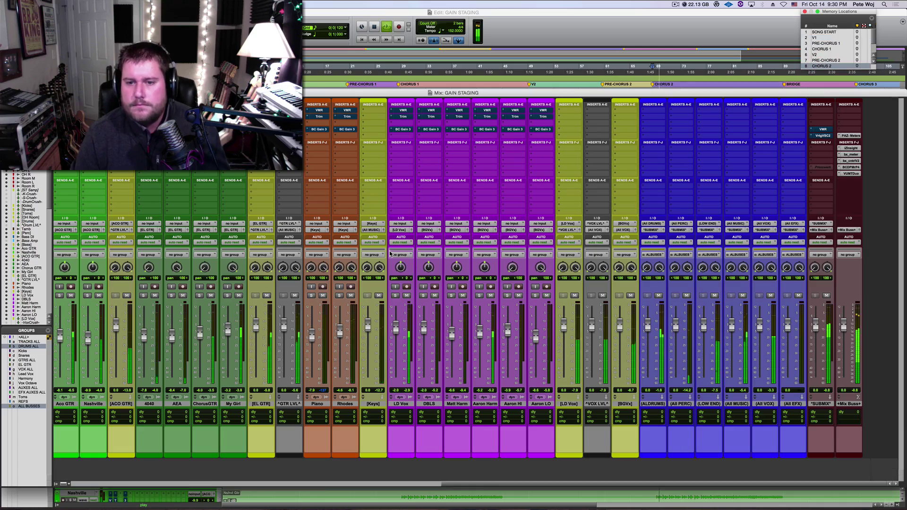
scroll(389, 254, left, 5)
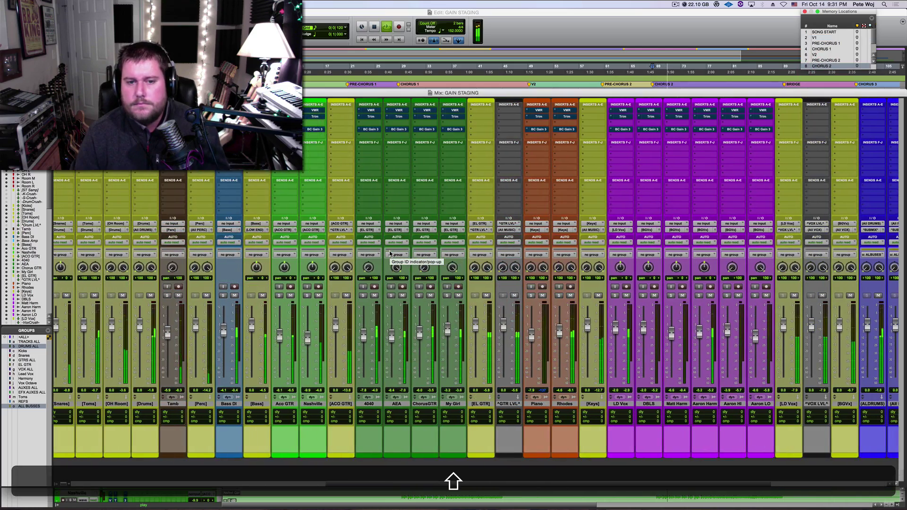
scroll(390, 253, left, 10)
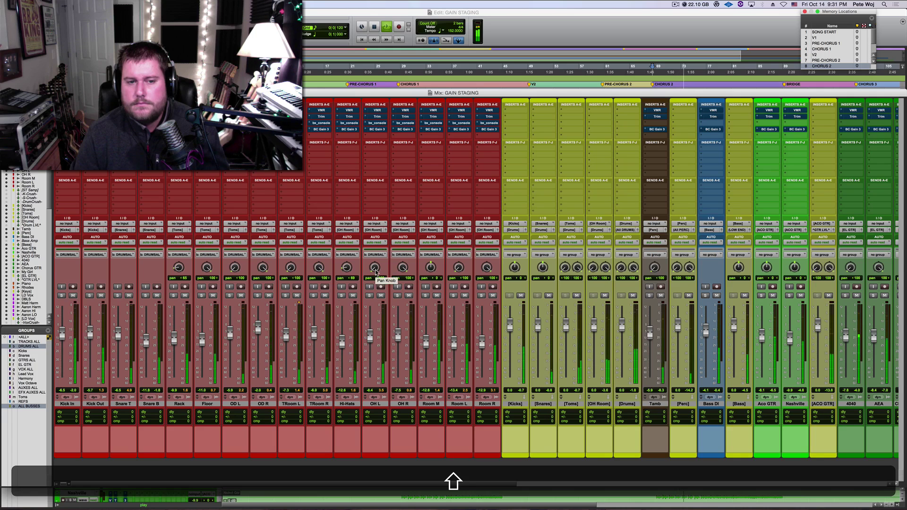
key(space)
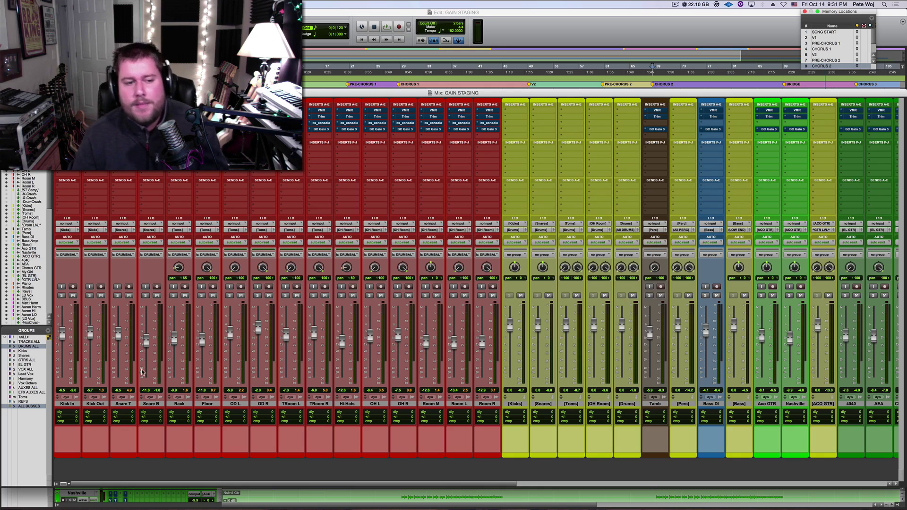
Clear the peak-hold readouts on Kick Out, Snare T, Rack, Floor, OD L and OD R
click(102, 392)
click(102, 393)
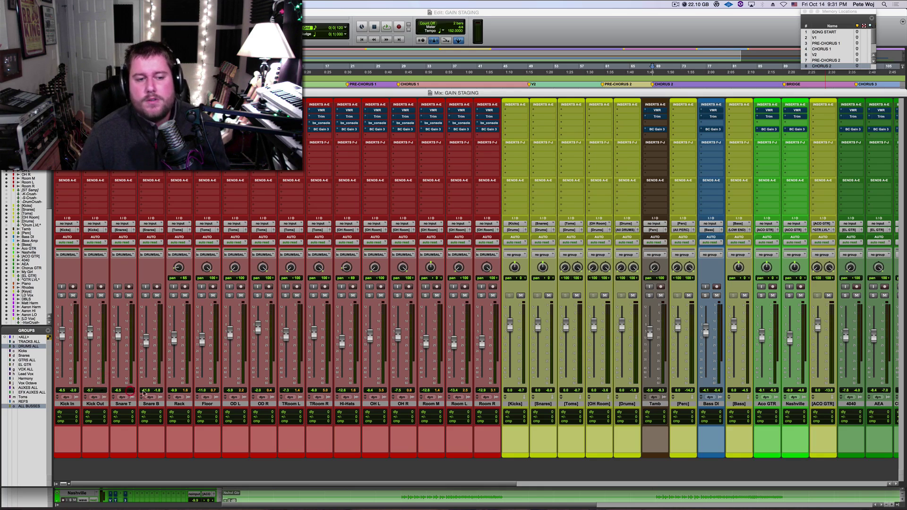
click(130, 391)
click(186, 391)
click(213, 392)
click(241, 392)
click(271, 391)
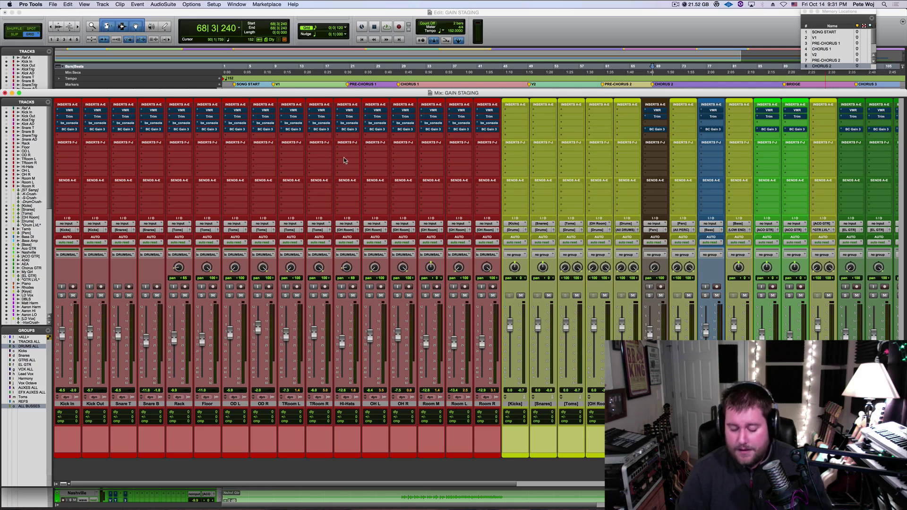
Show the Edit window with all tracks at medium height
key(cmd+equal)
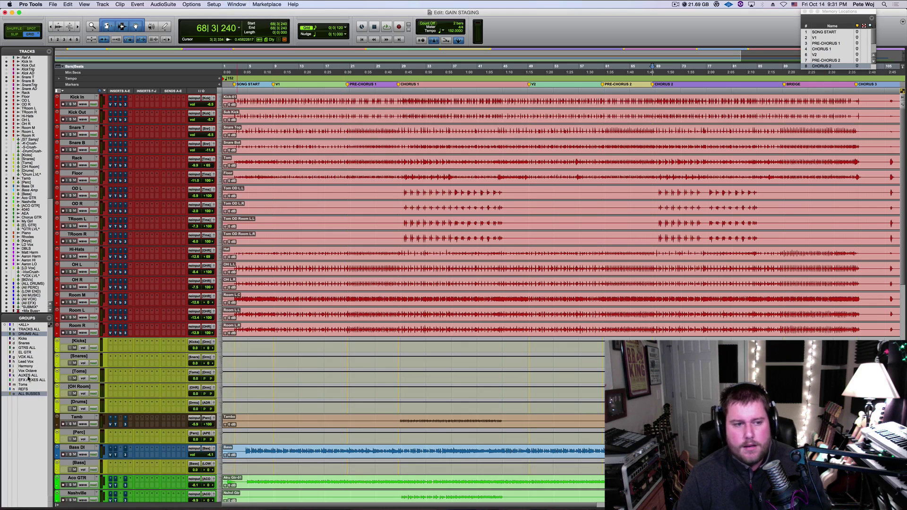
click(220, 240)
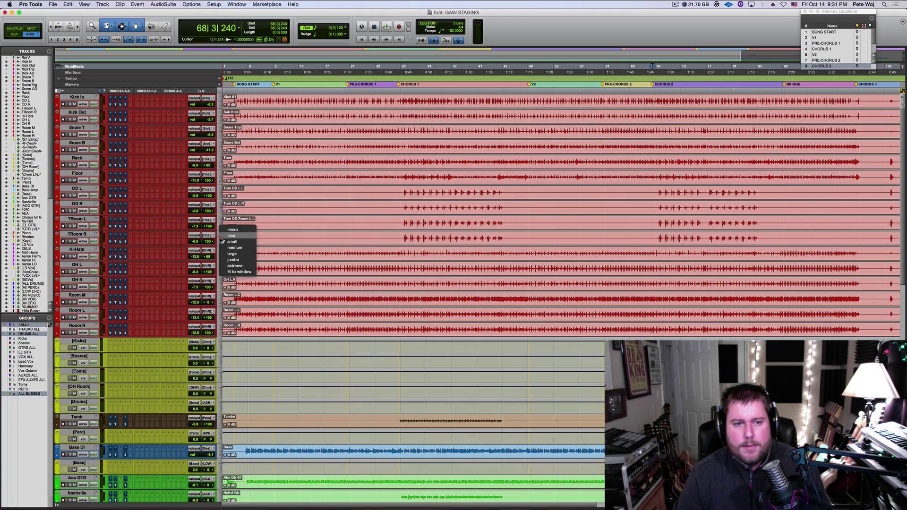
click(247, 249)
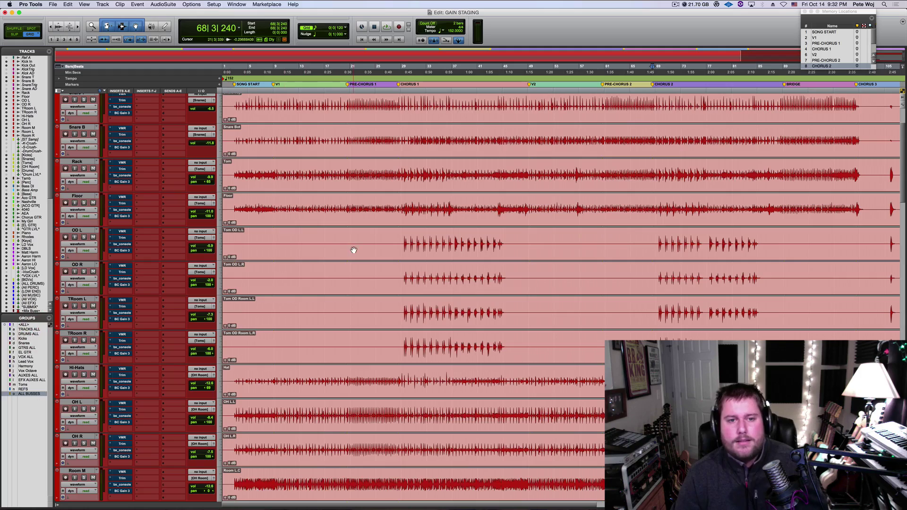
Try the clip-gain fader on the Kick-01 clip, then select the Sub Kick clip
scroll(354, 252, up, 3)
click(352, 116)
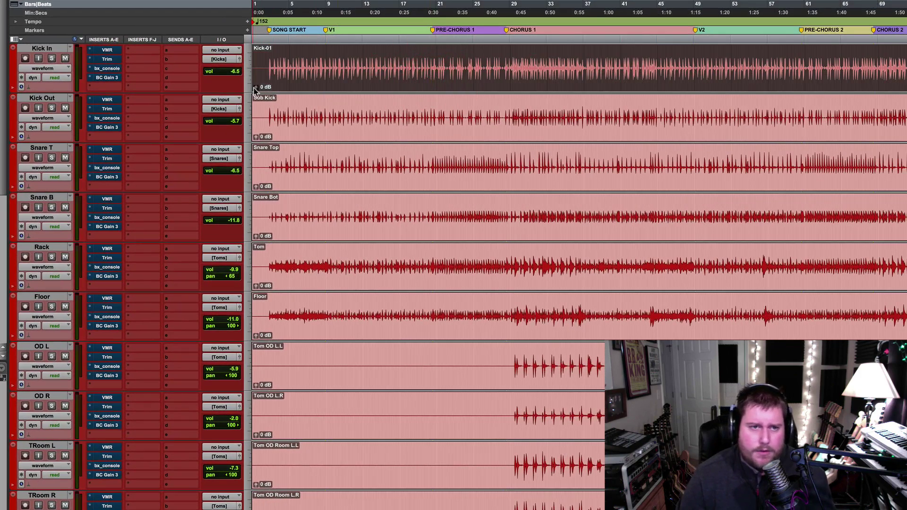
drag(256, 89, 251, 88)
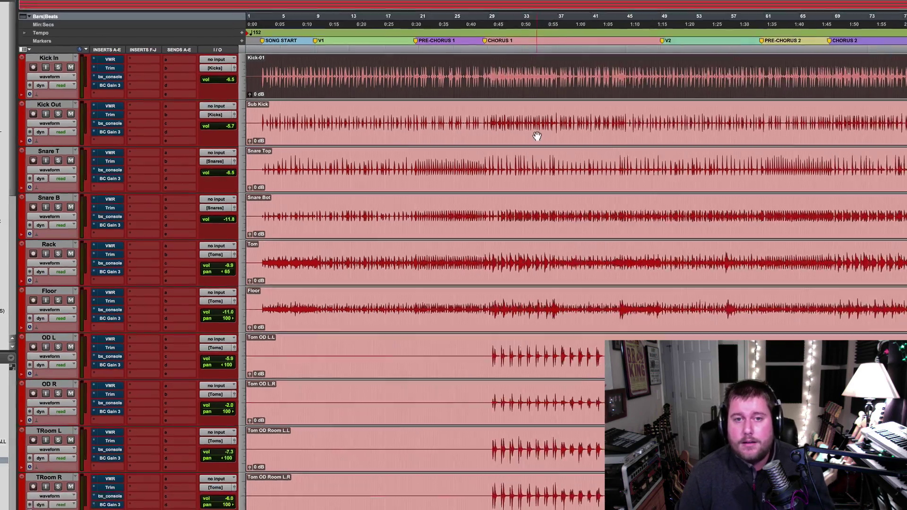
click(556, 120)
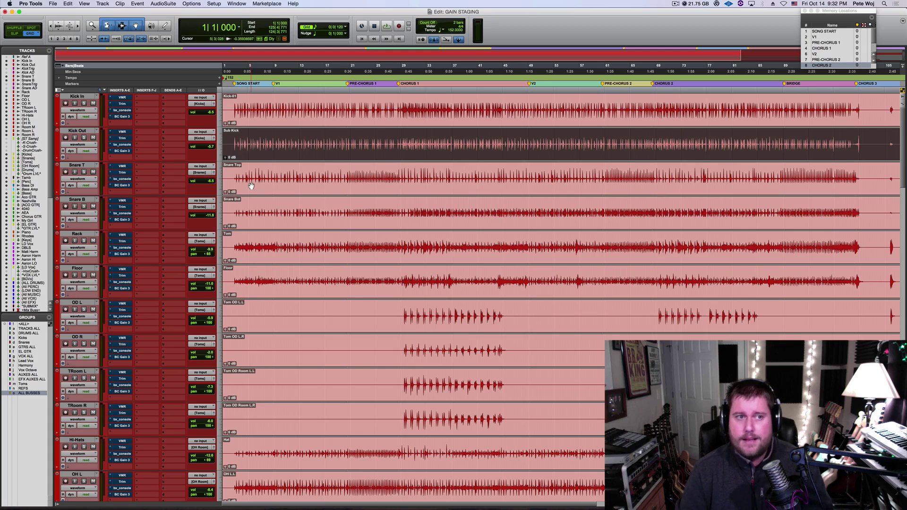
Open Kick In's Trim plug-in at -10.0 dB over the kick tracks and start playback
click(122, 104)
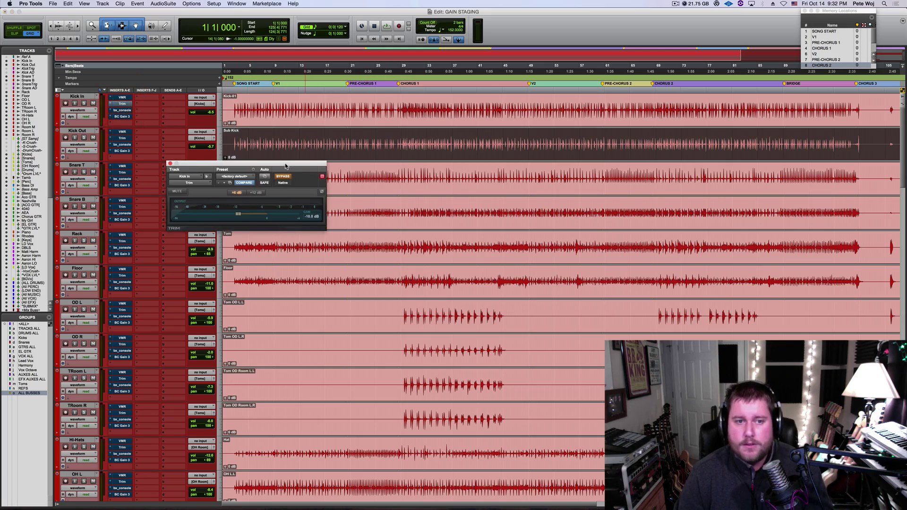
drag(285, 166, 384, 103)
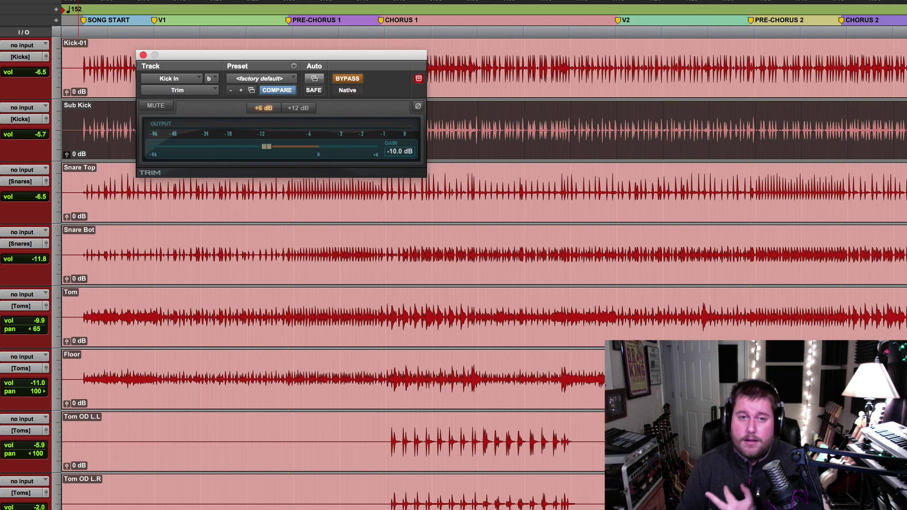
key(space)
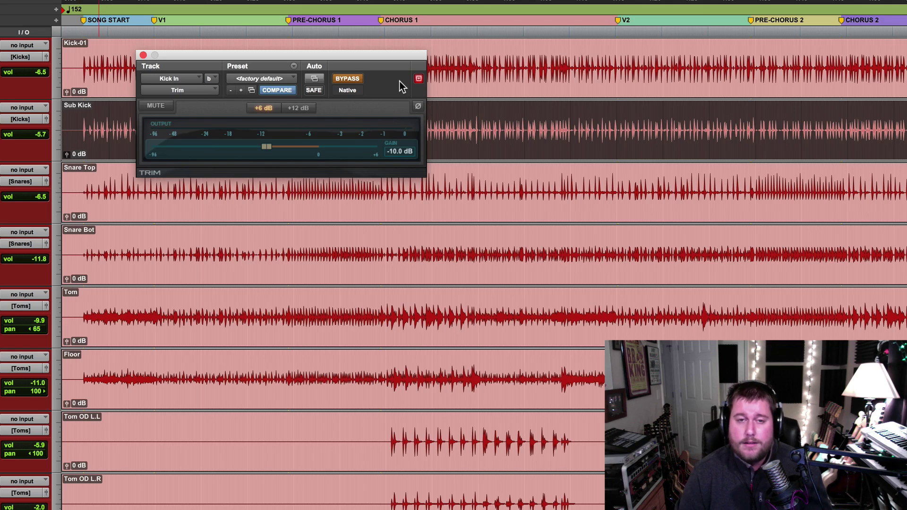
click(388, 38)
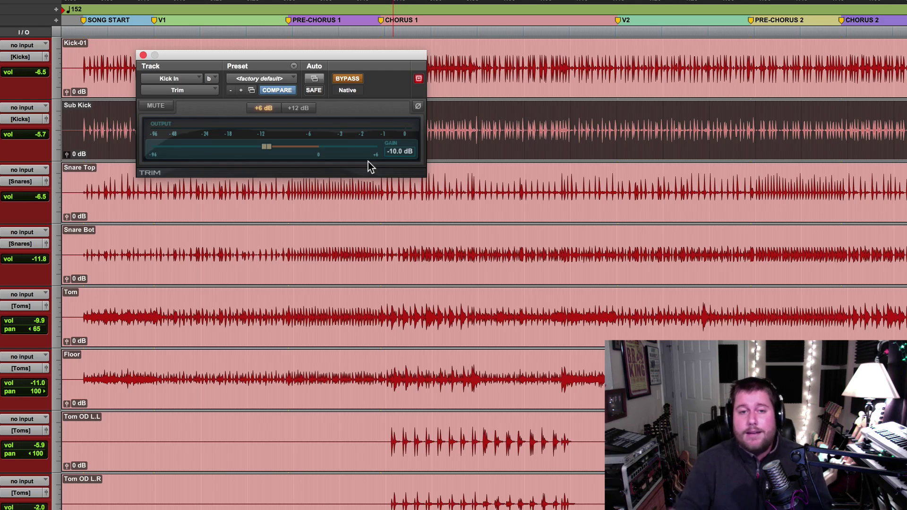
Close the Trim plug-in, return to the Mix window (Cmd+=), and toggle every track's Trim insert together
click(143, 55)
key(super+equal)
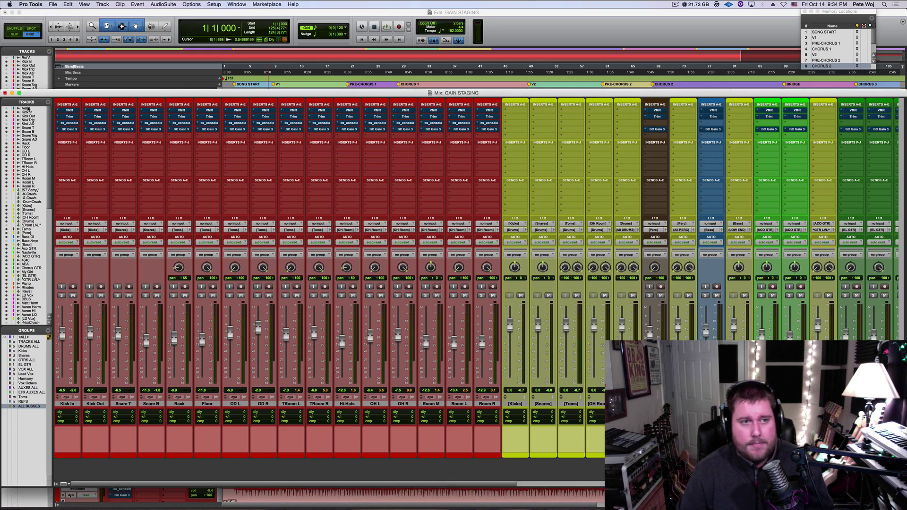
alt+super+click(69, 118)
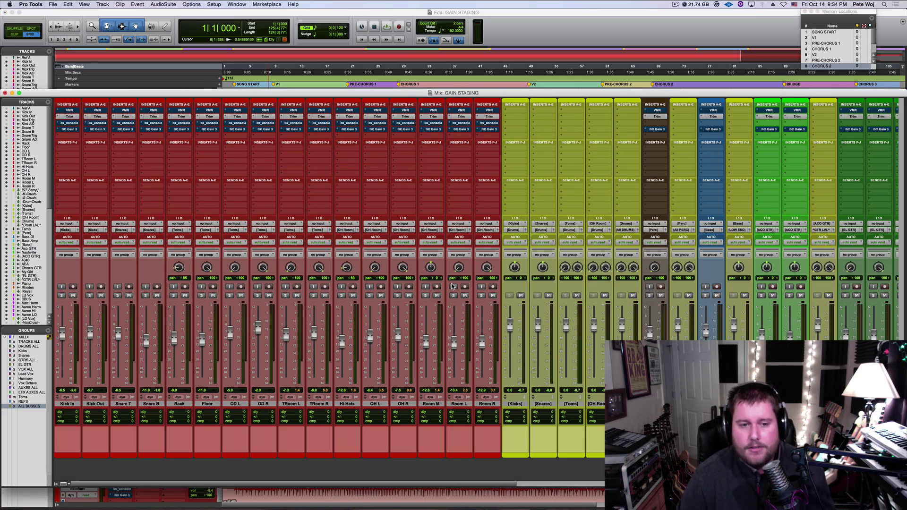
key(space)
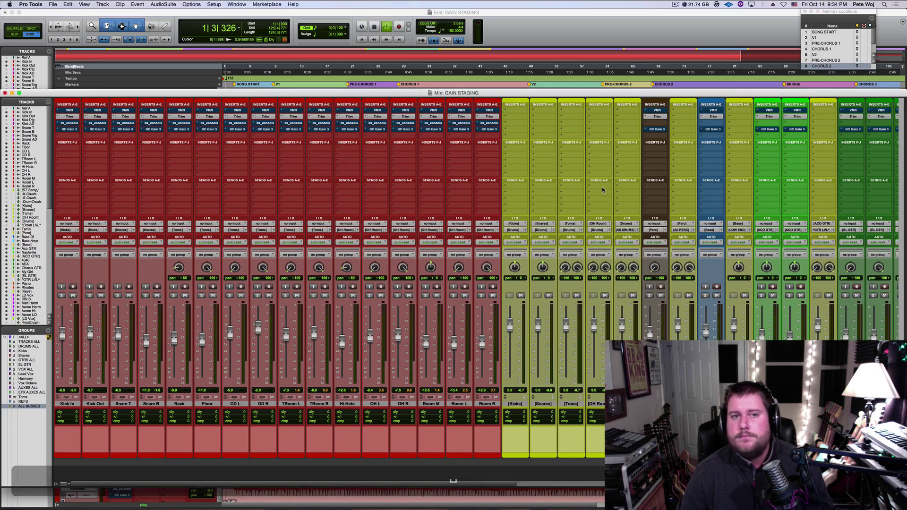
key(space)
key(space)
Play the song from the CHORUS 2 location while scrolling right across the mixer
click(838, 65)
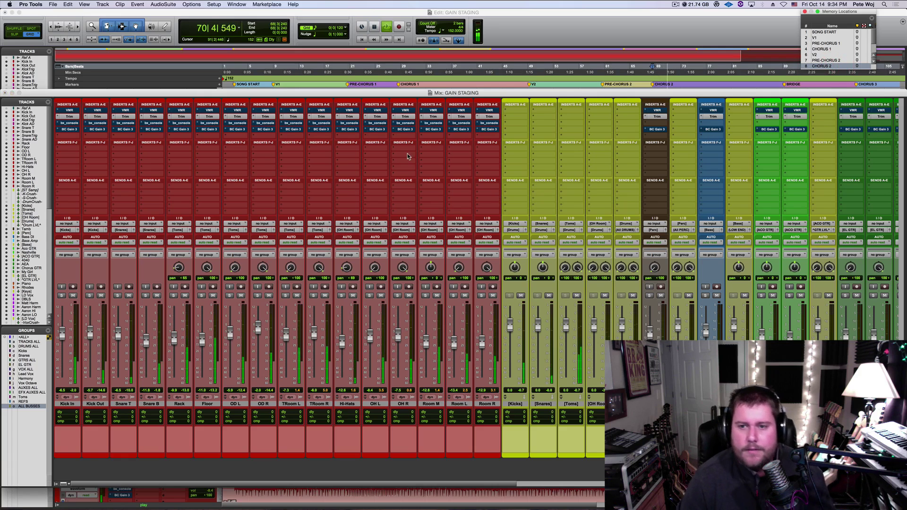
scroll(409, 161, right, 5)
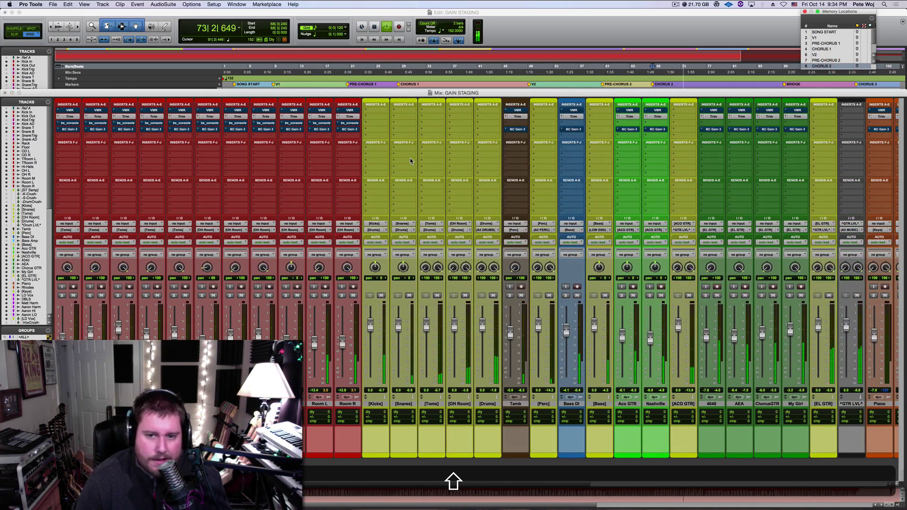
scroll(409, 161, right, 8)
scroll(410, 161, right, 12)
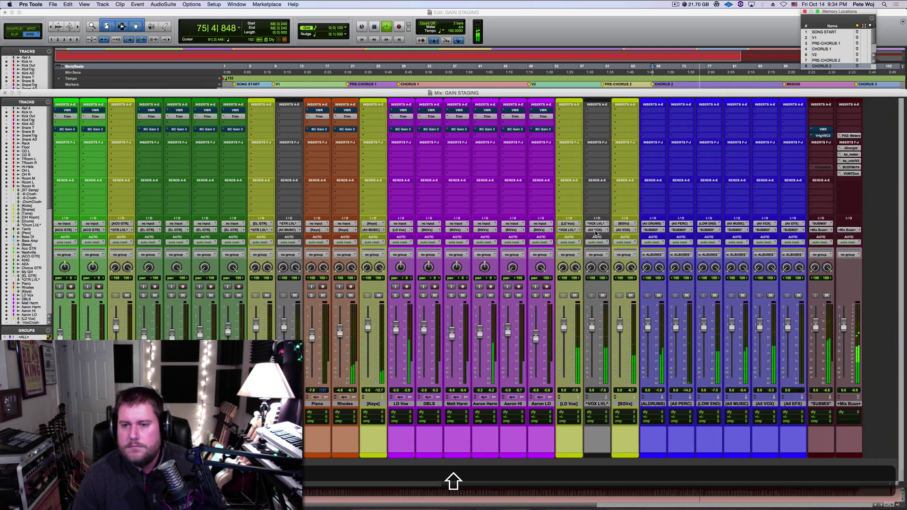
key(space)
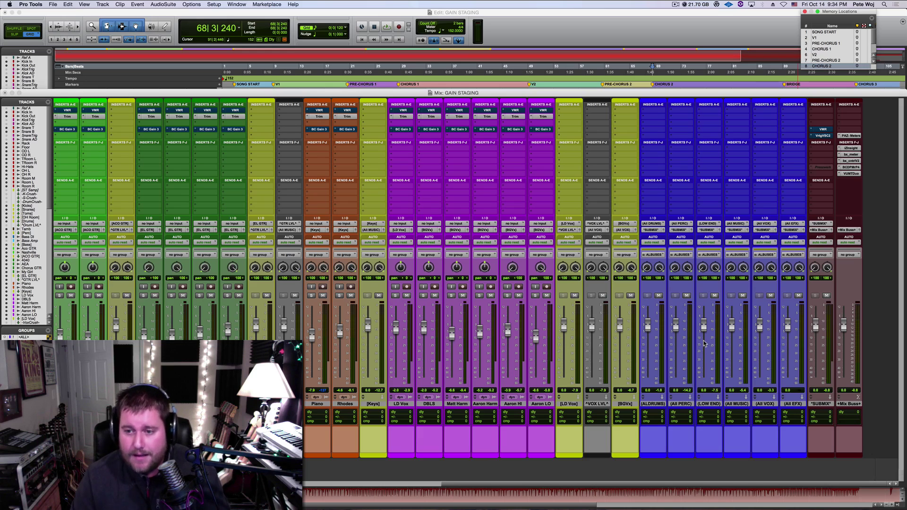
key(space)
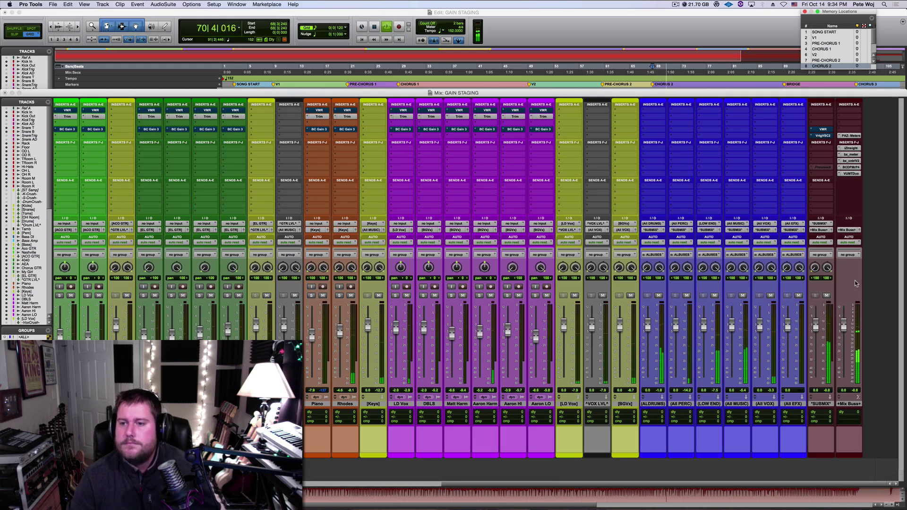
key(space)
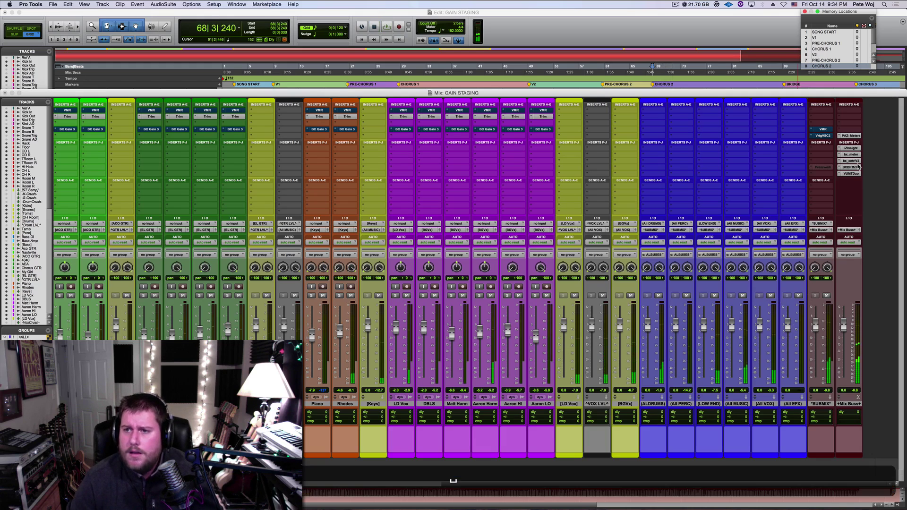
Open iZotope Insight on the mix buss, raise its window, and meter a stretch of playback
click(852, 148)
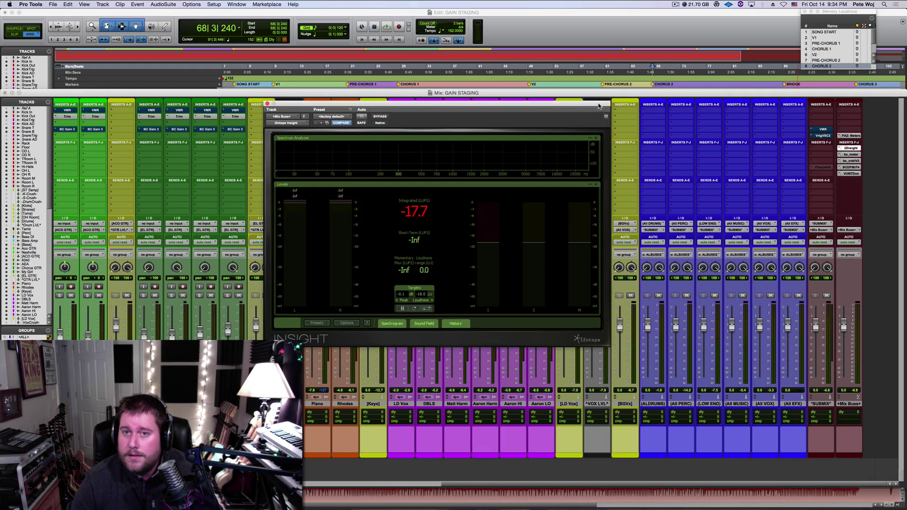
drag(601, 104, 594, 6)
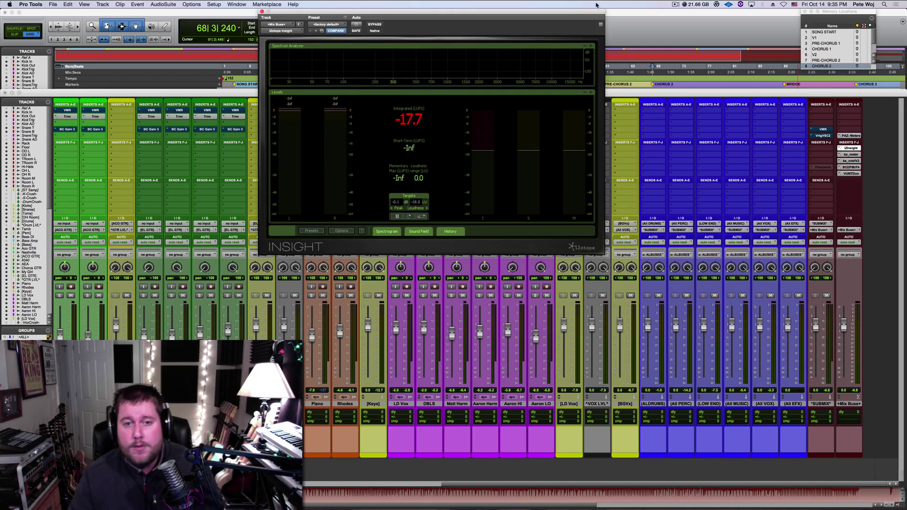
key(space)
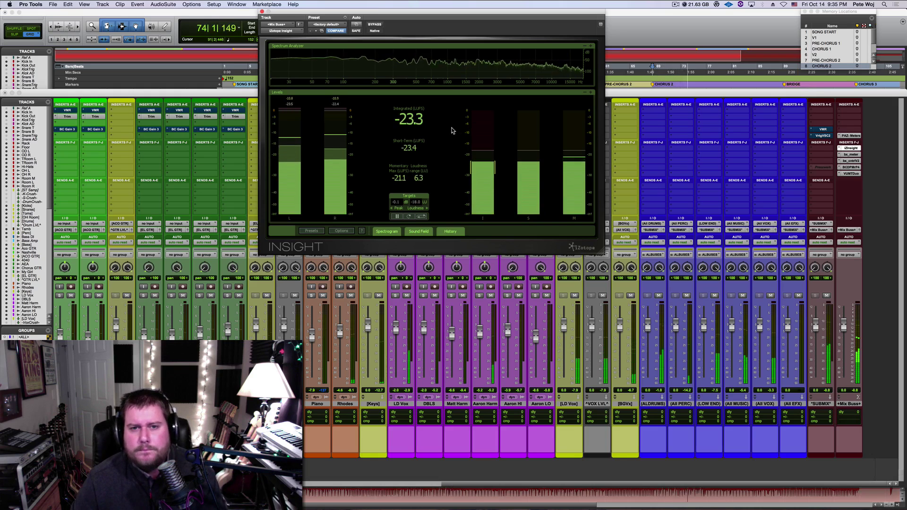
key(space)
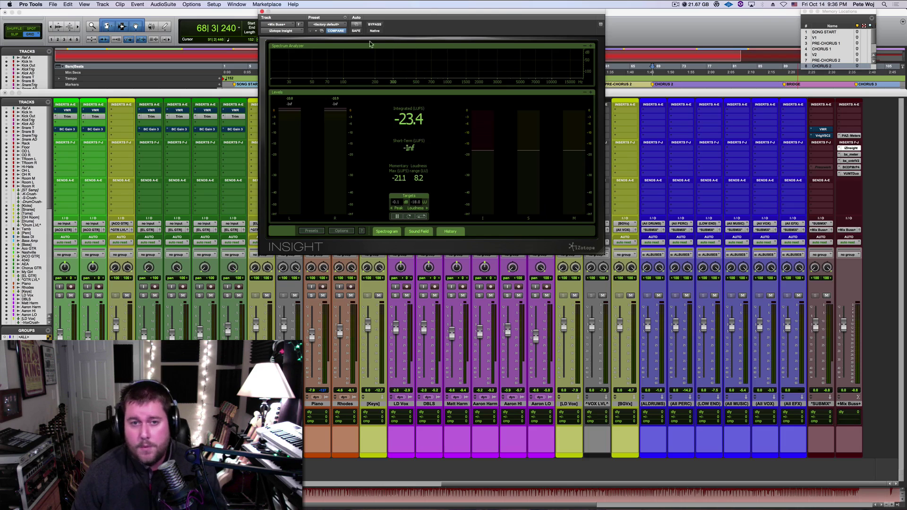
Play the song from the V1 marker, stop, and close the Insight meter
click(820, 37)
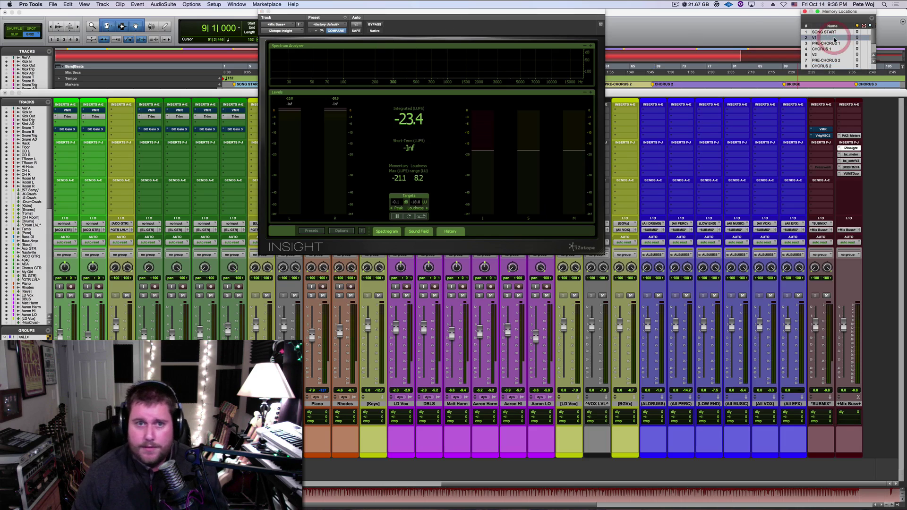
key(space)
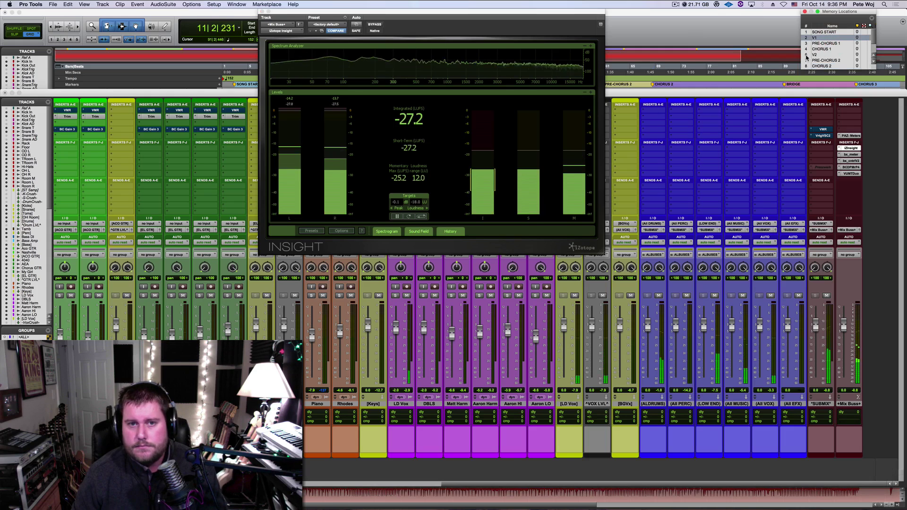
key(space)
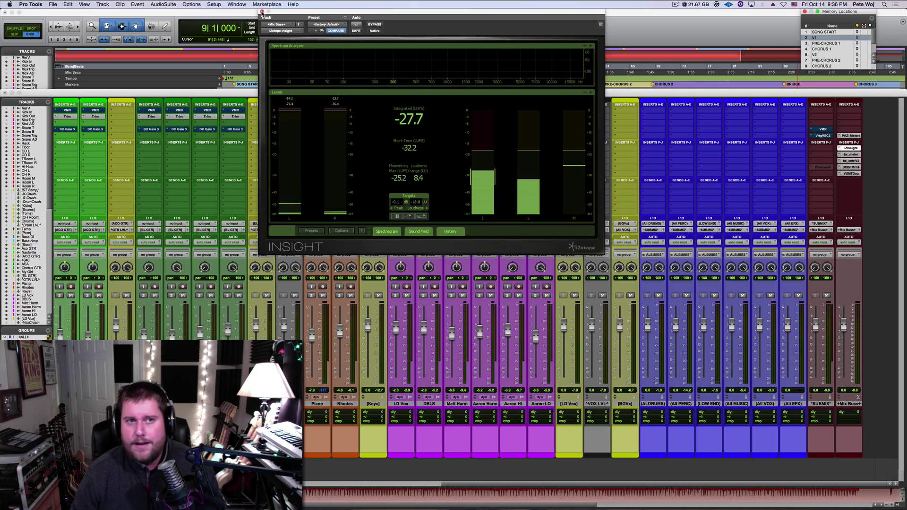
key(super+w)
scroll(399, 198, left, 15)
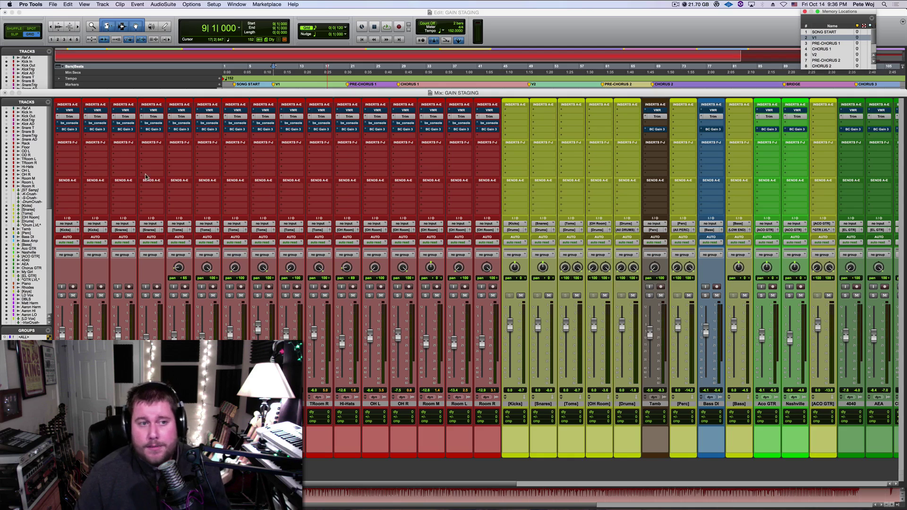
key(alt+super)
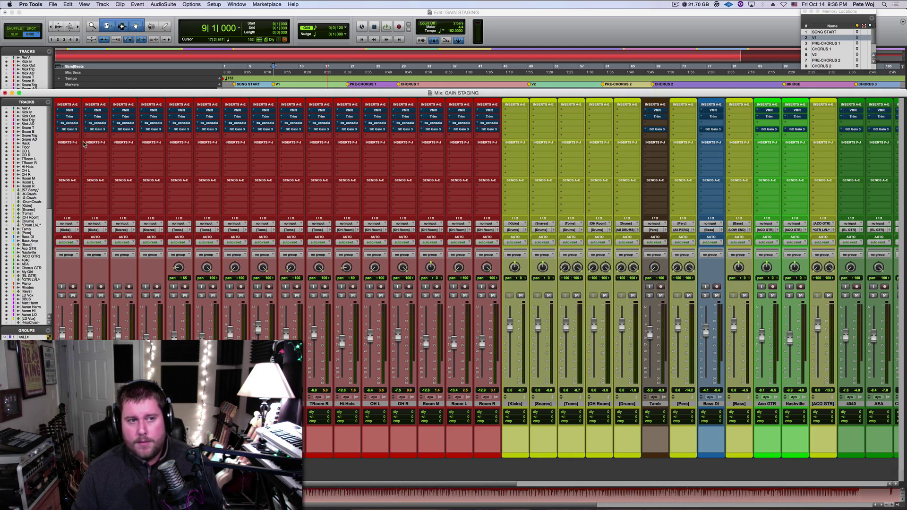
alt+super+click(68, 110)
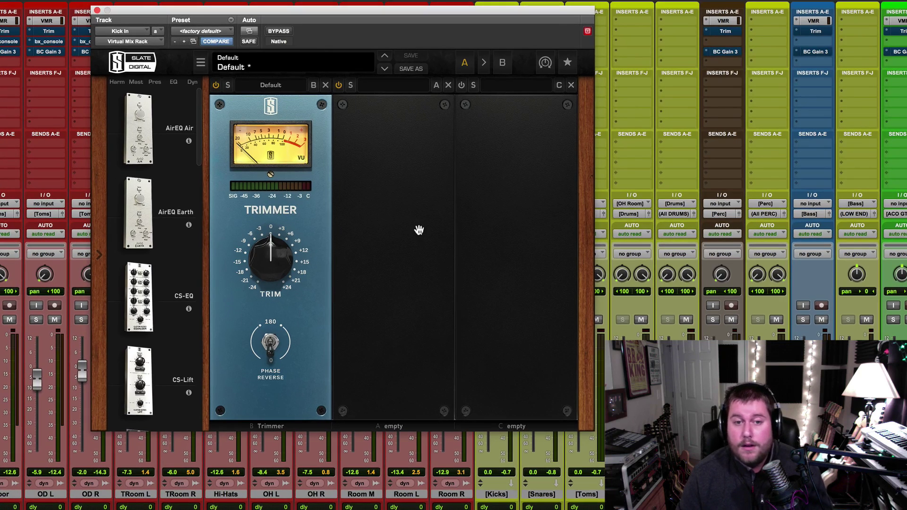
scroll(190, 187, down, 5)
scroll(190, 187, down, 5)
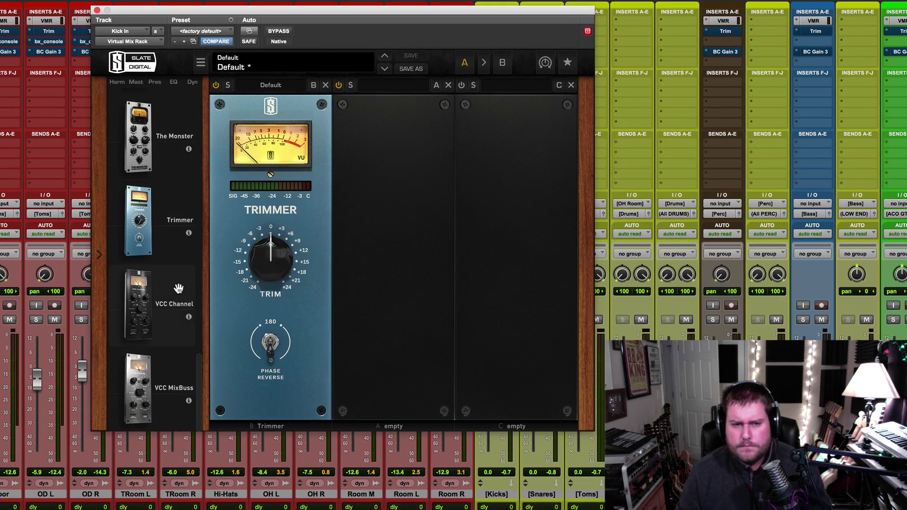
scroll(166, 176, up, 2)
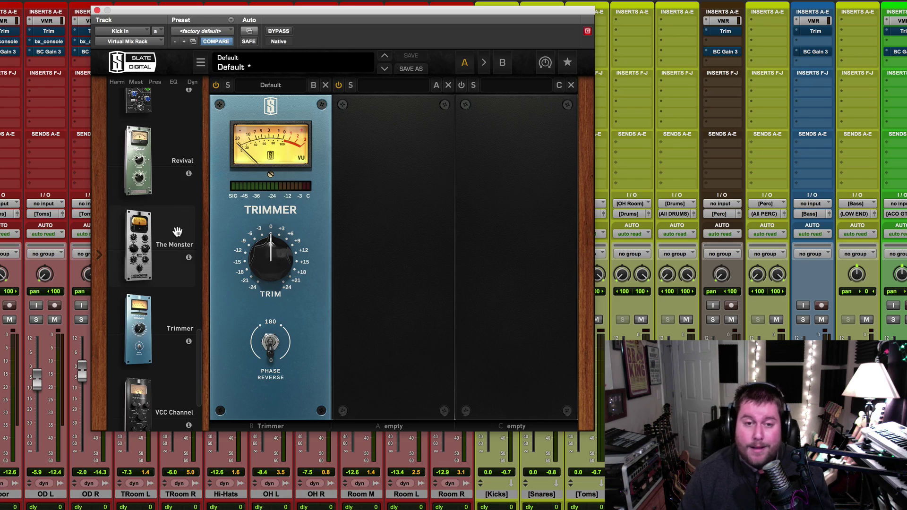
mouse_move(274, 261)
mouse_move(274, 261)
mouse_down()
mouse_move(271, 270)
mouse_move(272, 255)
mouse_up()
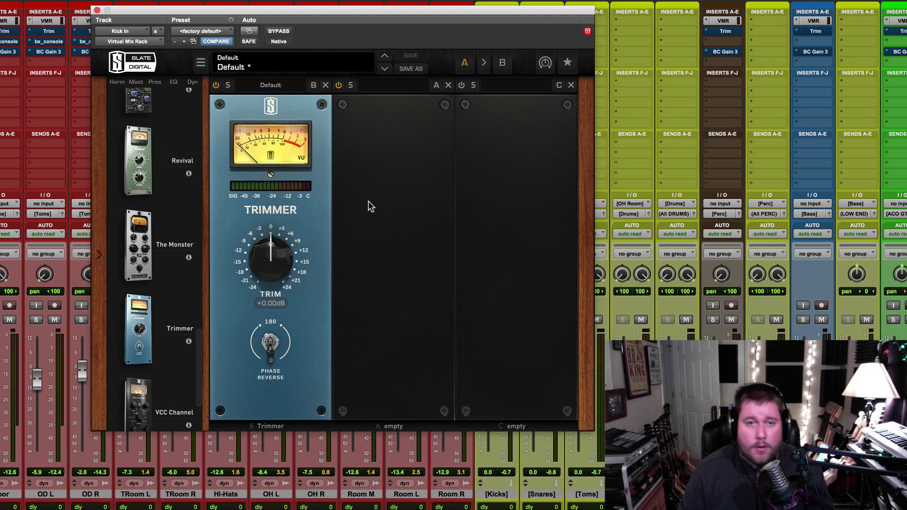
scroll(163, 213, down, 3)
drag(174, 301, 281, 319)
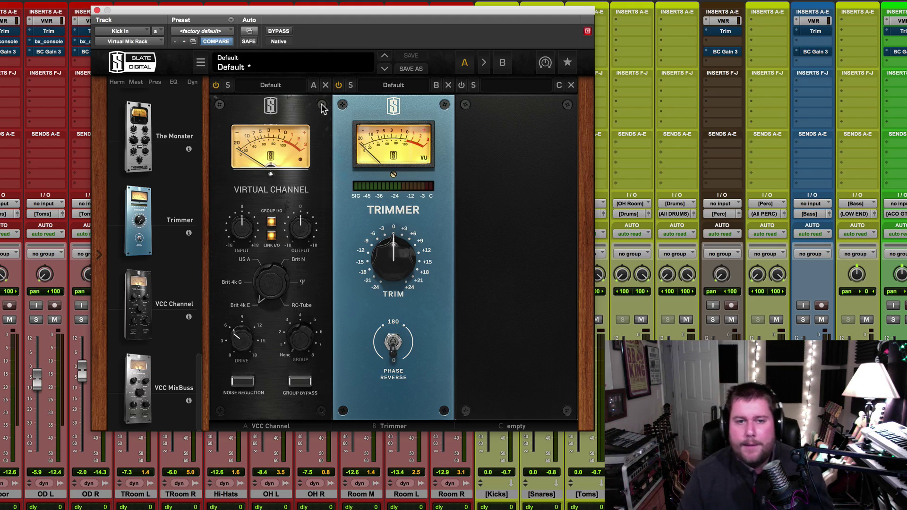
click(325, 85)
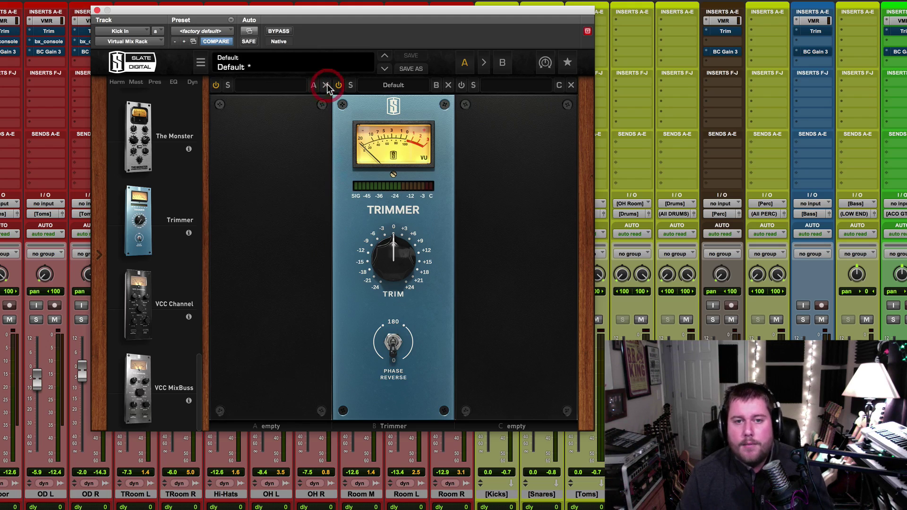
click(98, 10)
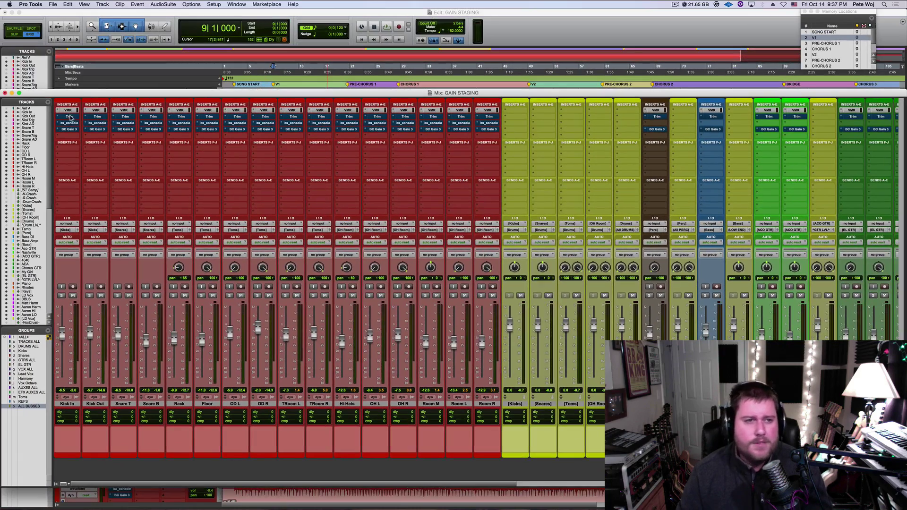
Bypass the bx_console insert on every drum track and open Kick In's bx_console window
key(alt+super)
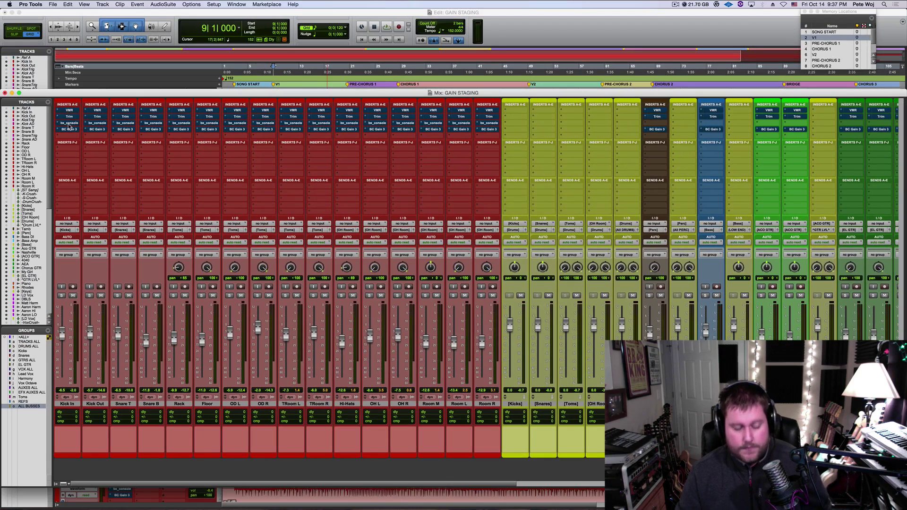
alt+super+click(69, 123)
click(69, 123)
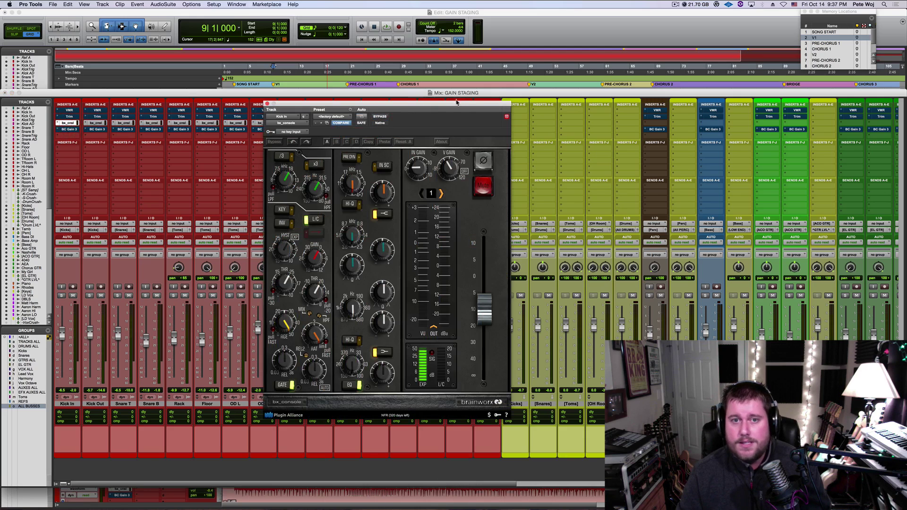
drag(455, 105, 507, 3)
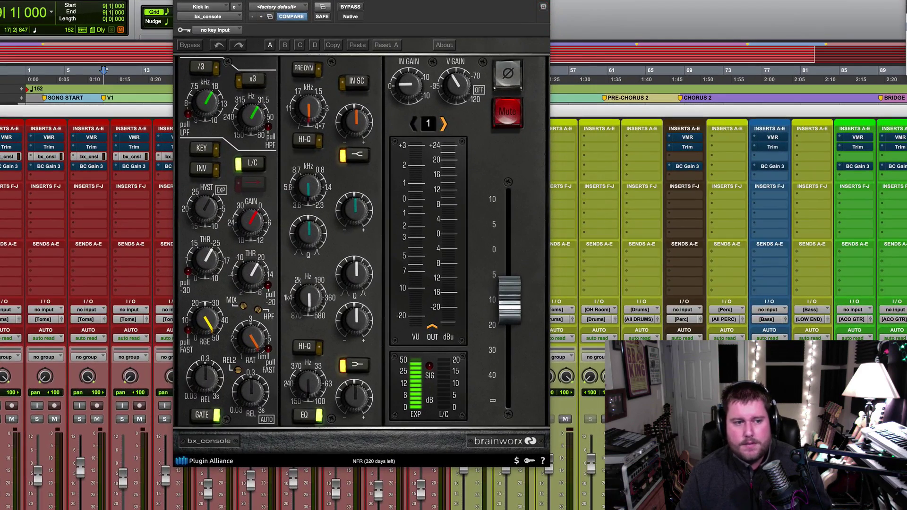
Solo the drum tracks and listen to a short playback
key(shift+s)
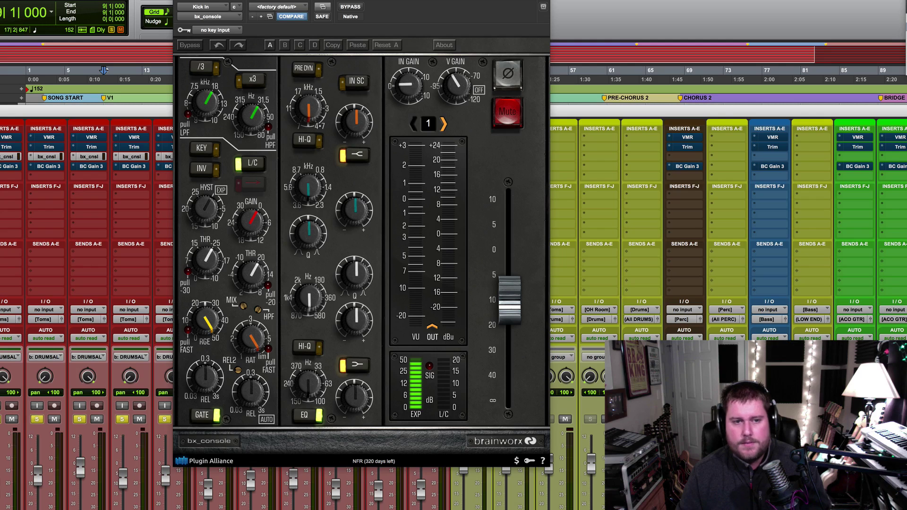
key(space)
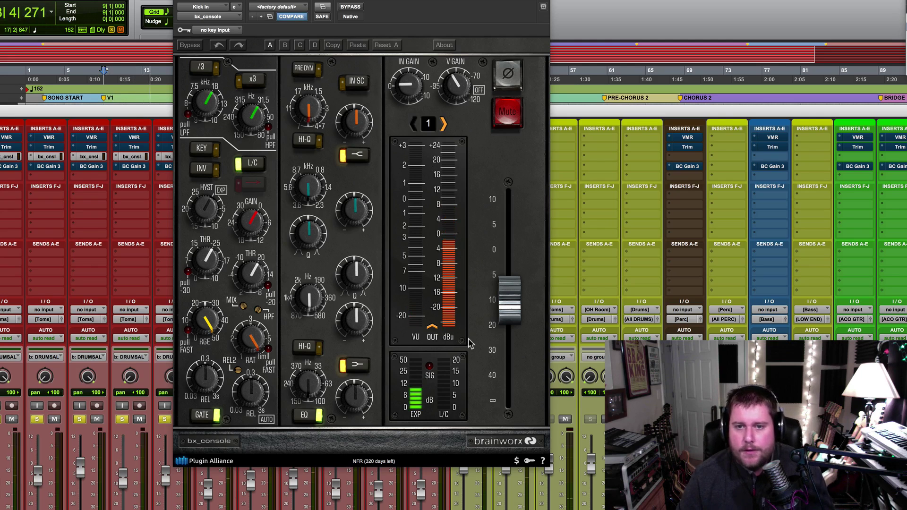
key(space)
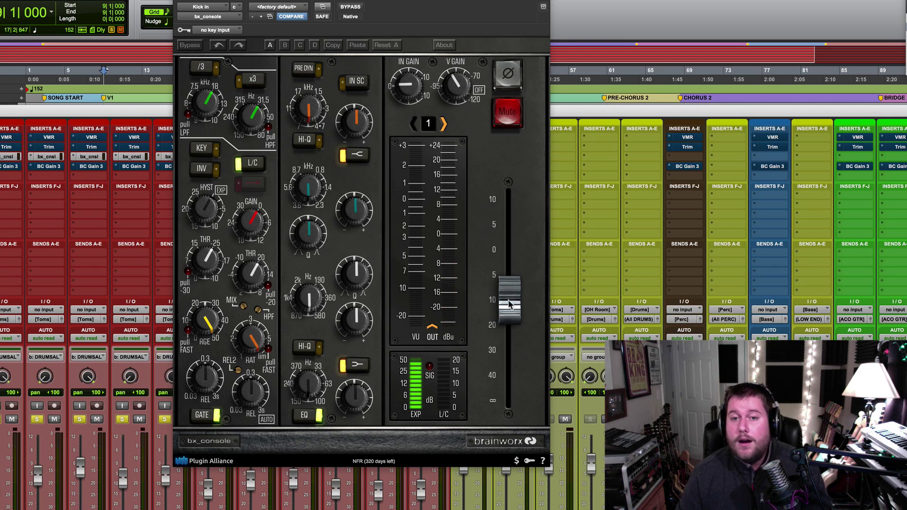
Pull Kick In's bx_console output down to about -10 dB during playback, then toggle the drum bx_console bypass
mouse_move(510, 302)
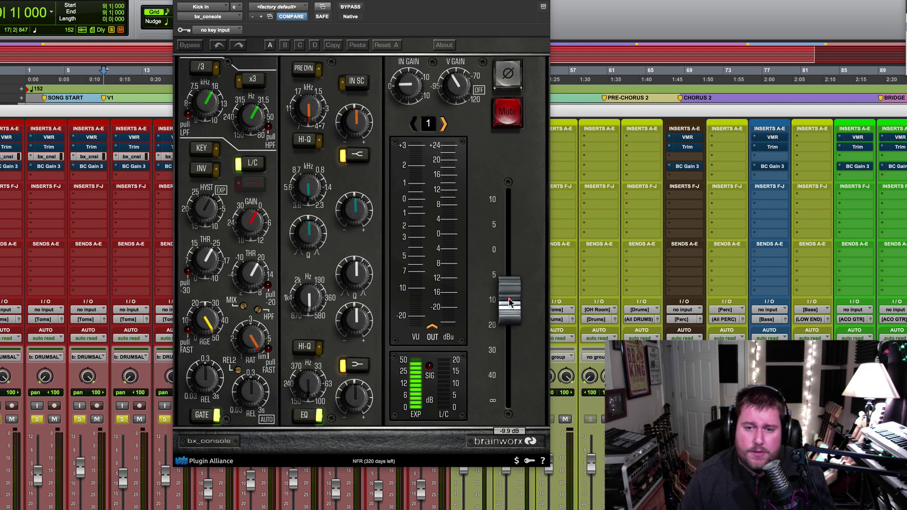
scroll(511, 302, down, 1)
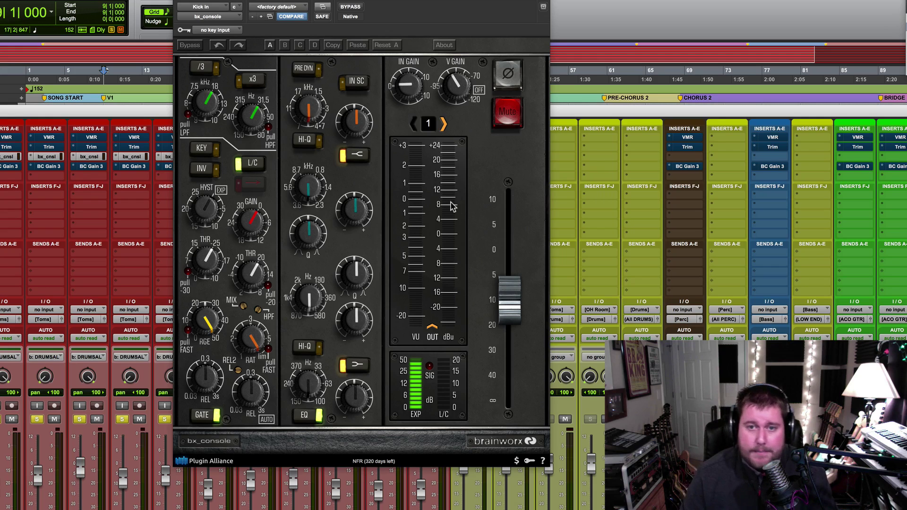
key(space)
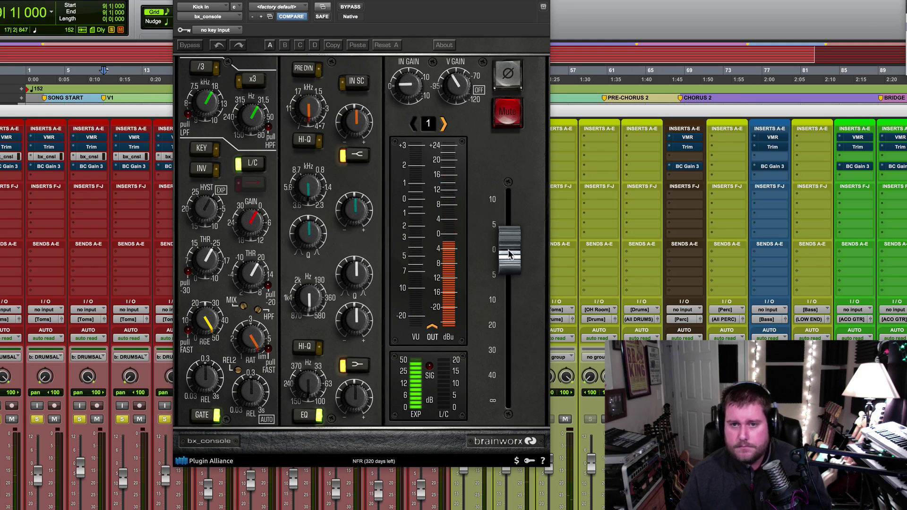
drag(503, 250, 510, 303)
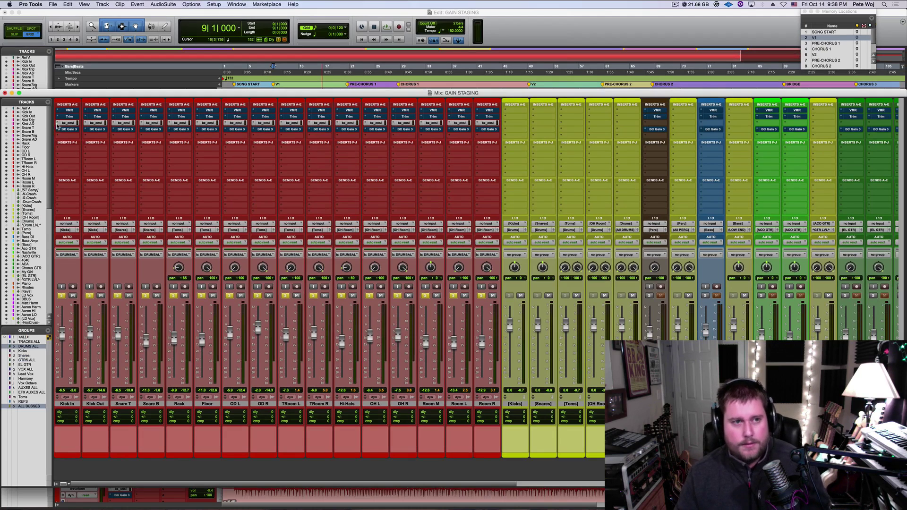
alt+super+click(70, 123)
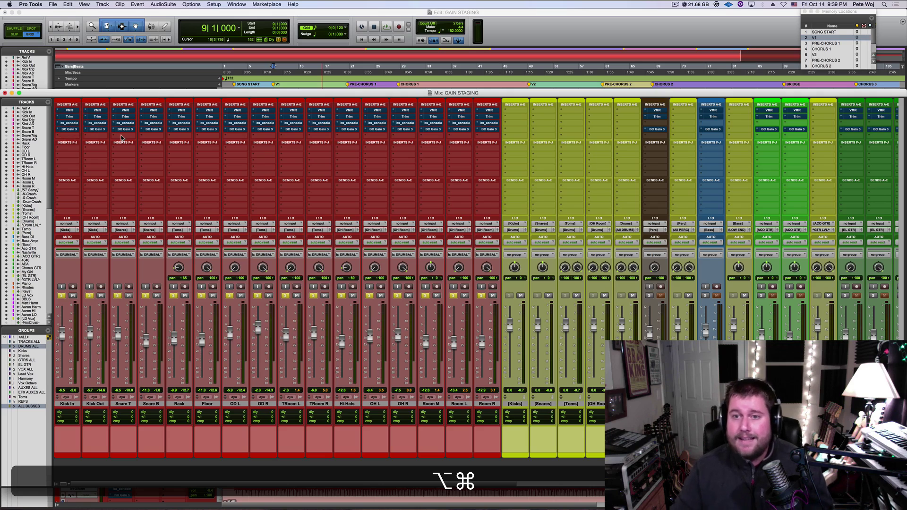
Toggle bypass on the drum tracks' BC Gain 3 inserts and open Kick In's Blue Cat's Gain window lower-left
alt+super+click(69, 129)
click(69, 130)
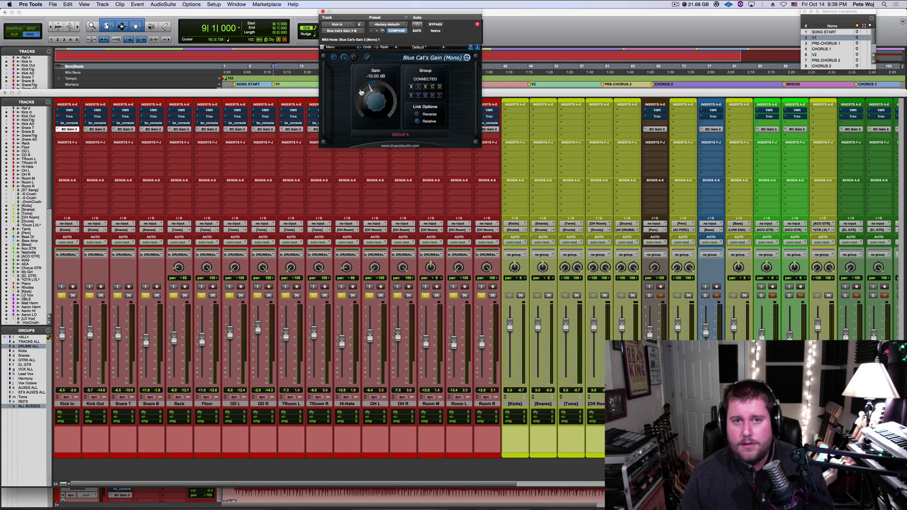
drag(454, 13, 449, 101)
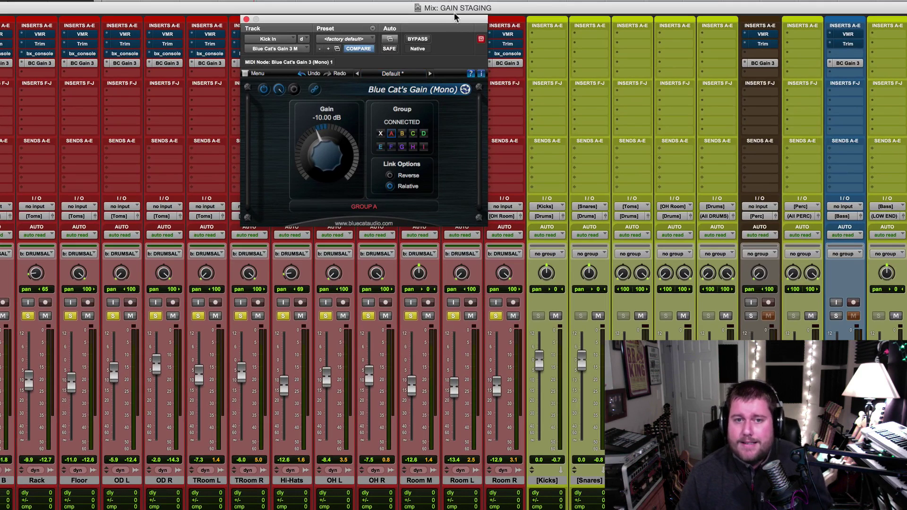
drag(452, 22, 415, 81)
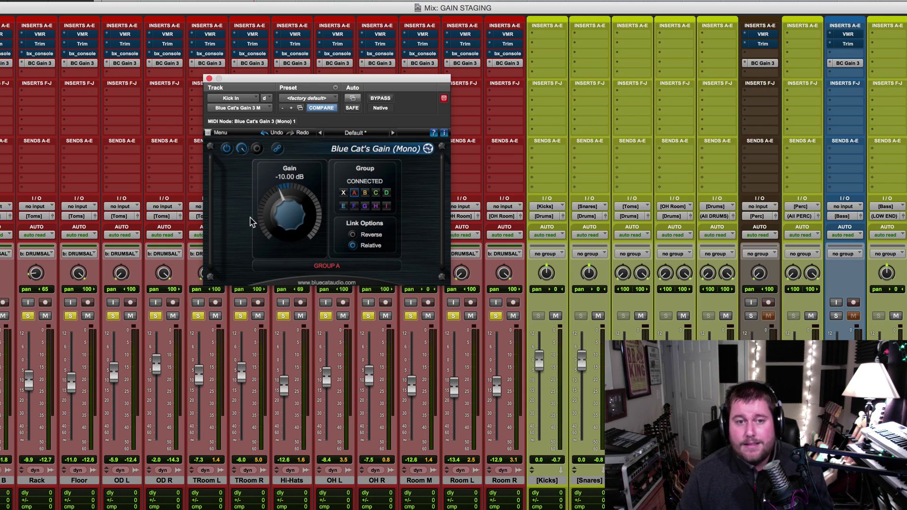
mouse_move(292, 226)
mouse_down()
mouse_move(294, 182)
mouse_move(290, 237)
mouse_move(290, 215)
mouse_up()
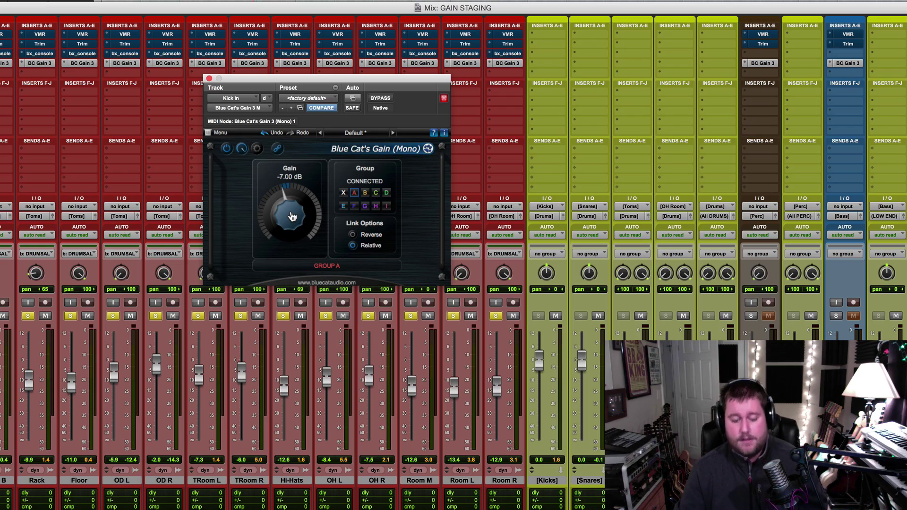
drag(293, 218, 293, 222)
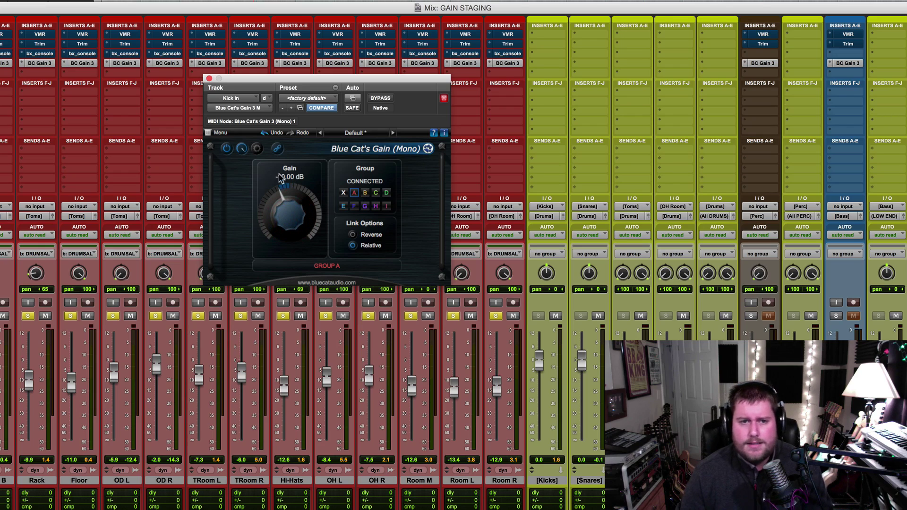
Close Blue Cat's Gain, start playback, and unsolo the five drum tracks while scrolling the mixer right
click(208, 78)
scroll(345, 218, right, 5)
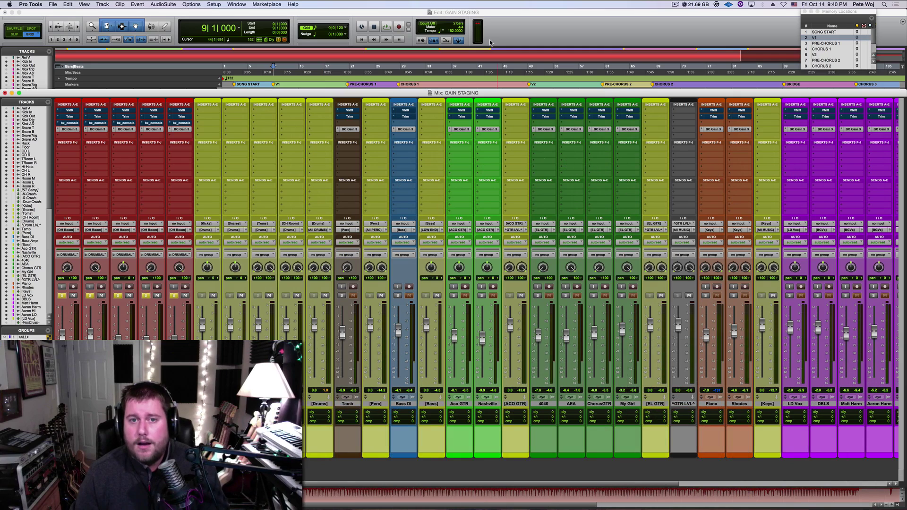
key(space)
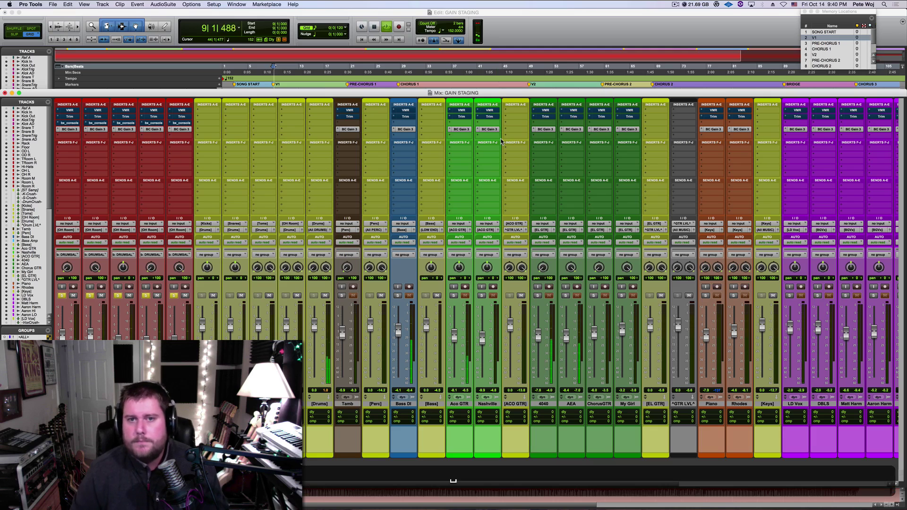
click(118, 296)
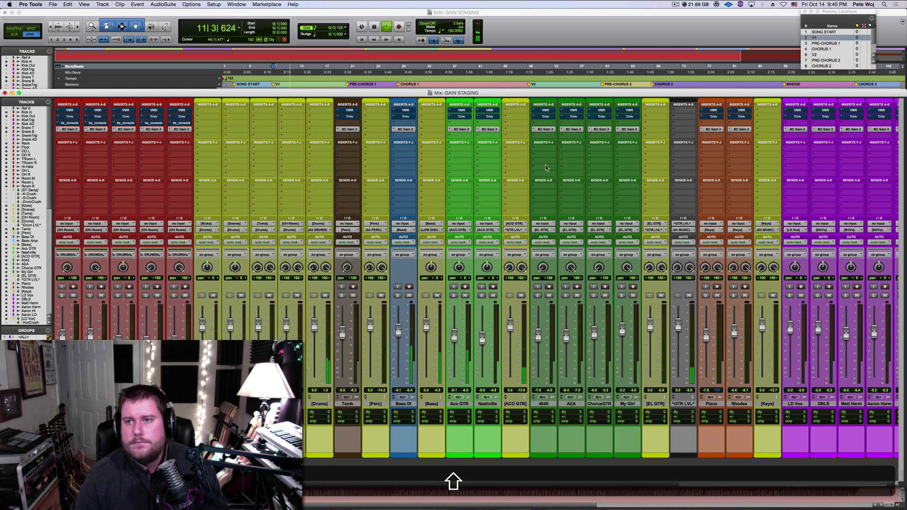
scroll(546, 168, right, 10)
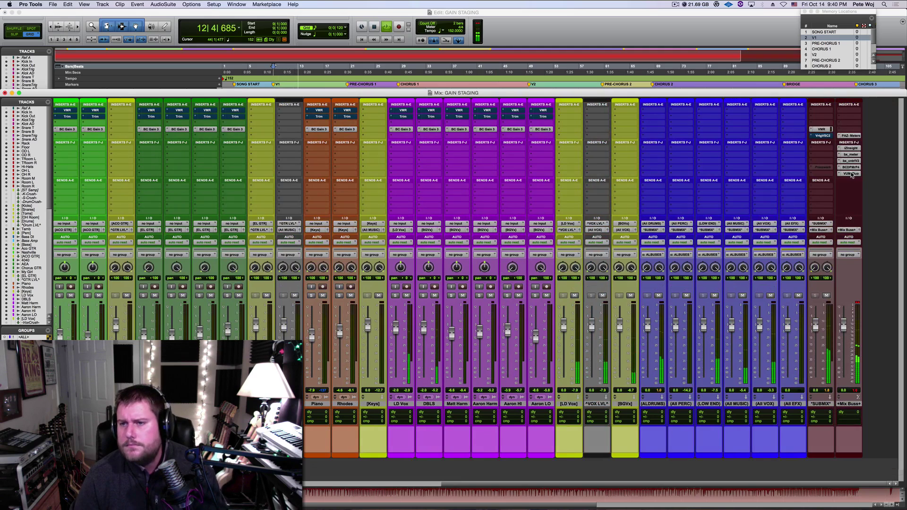
Open the bx_meter on +Mix Buss+ and check its readings over a short playback
click(851, 155)
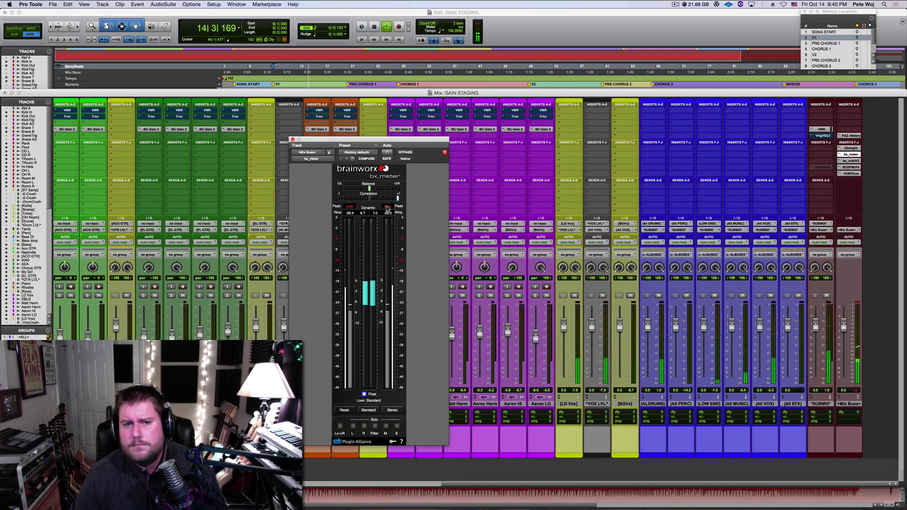
click(858, 305)
key(space)
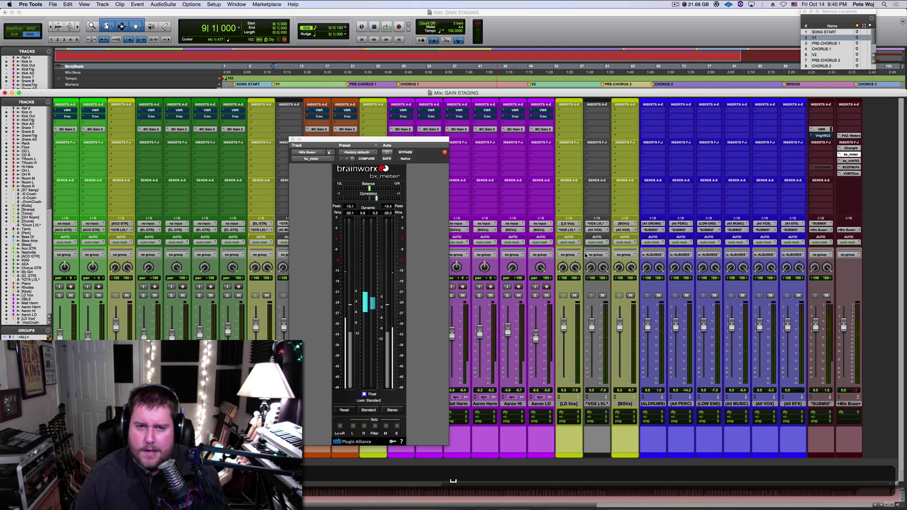
key(space)
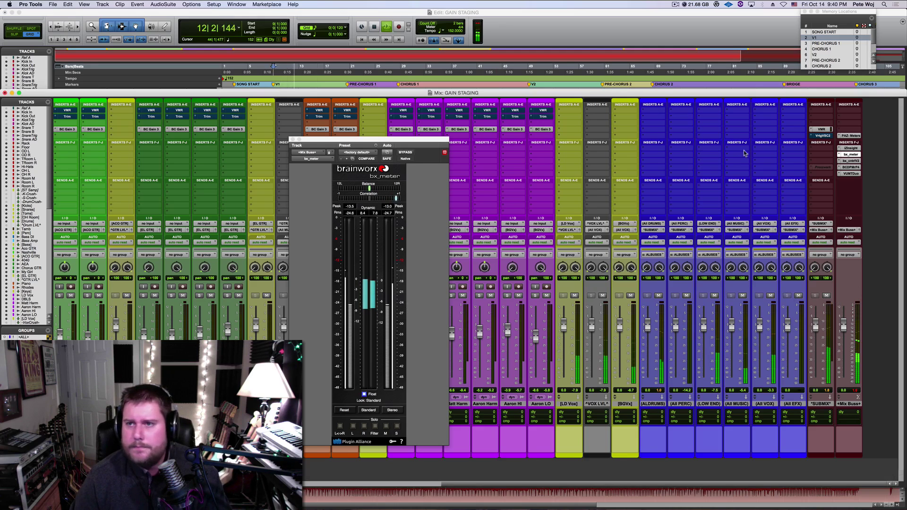
key(space)
Play from the CHORUS 2 marker, then stop
click(822, 66)
key(space)
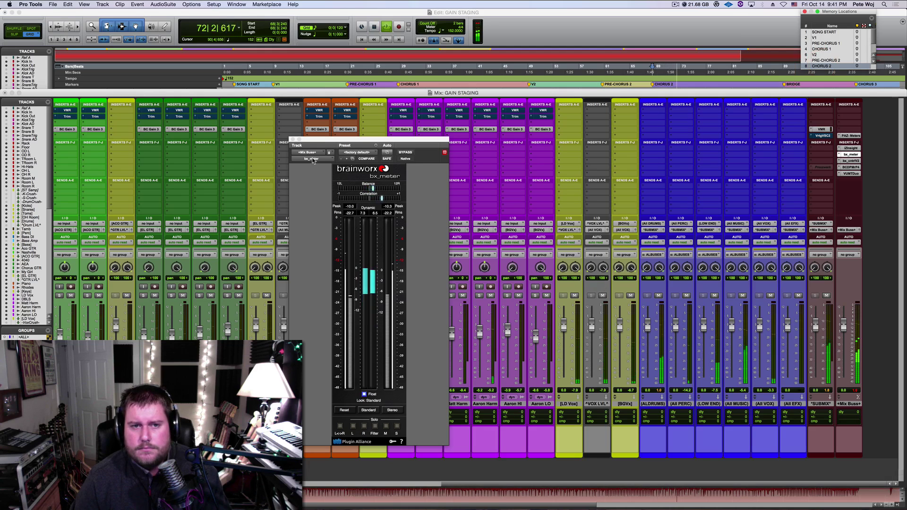
key(space)
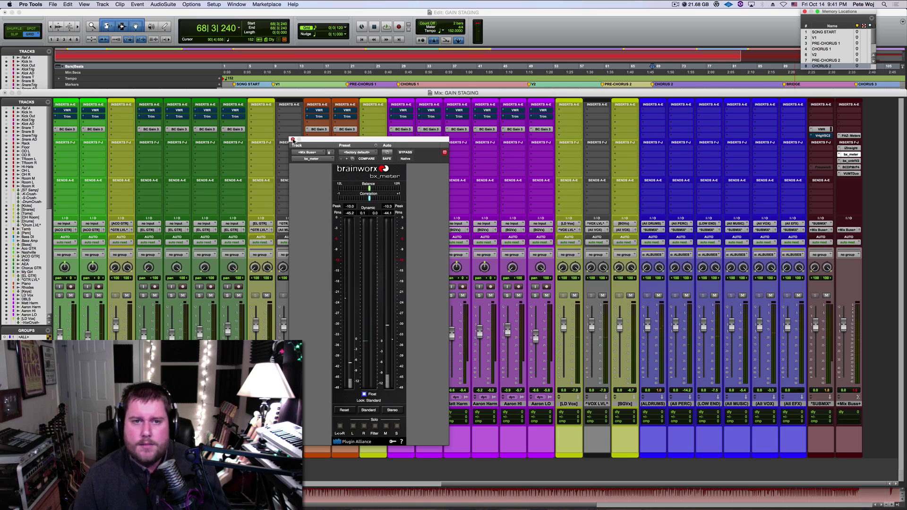
Close the bx_meter window and clear the +Mix Buss+ clip indicator
click(292, 140)
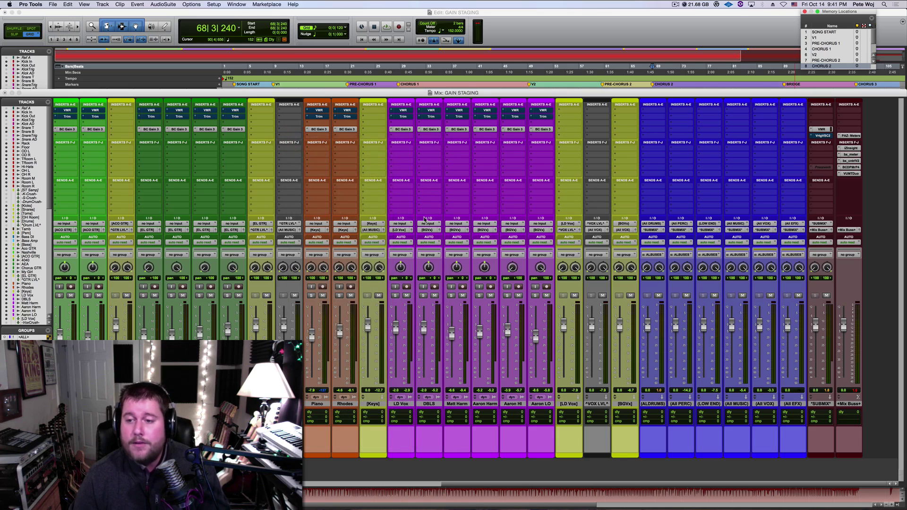
click(857, 392)
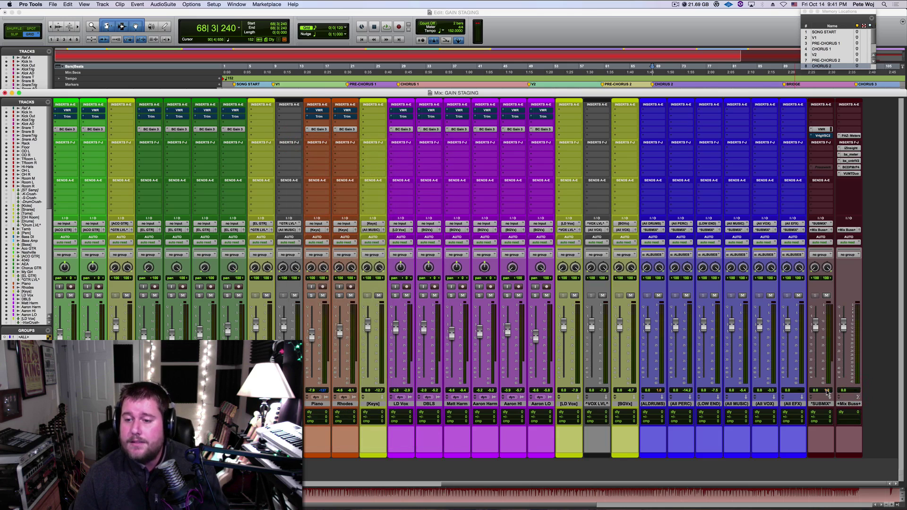
scroll(493, 347, left, 15)
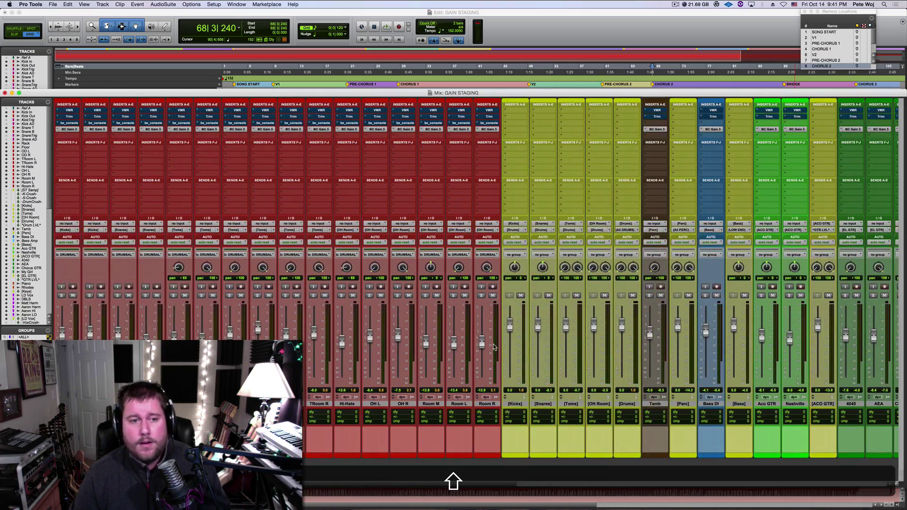
scroll(494, 347, right, 15)
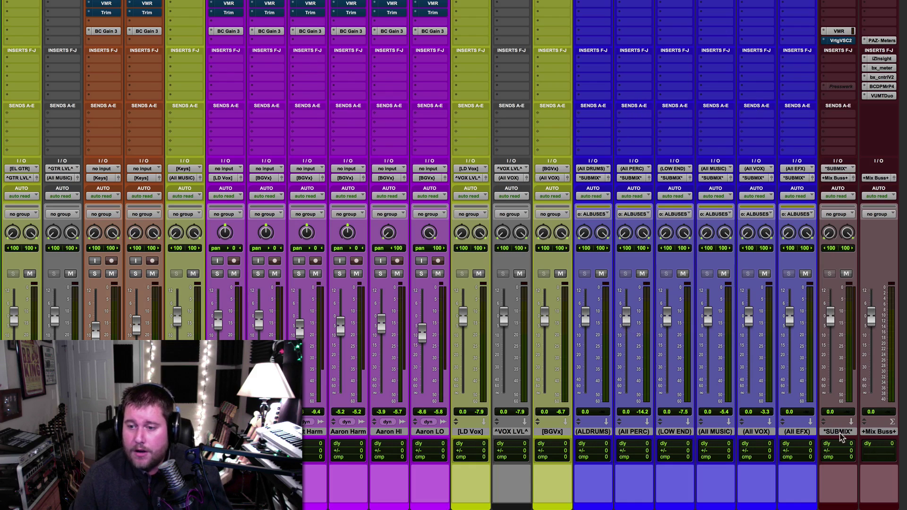
Select the *SUBMIX* track, then +Mix Buss+, then *SUBMIX* again
click(837, 432)
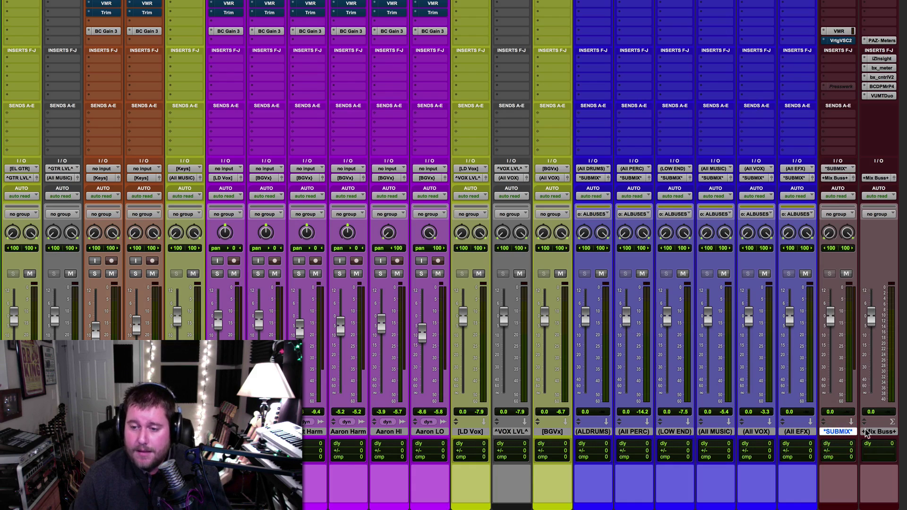
click(881, 432)
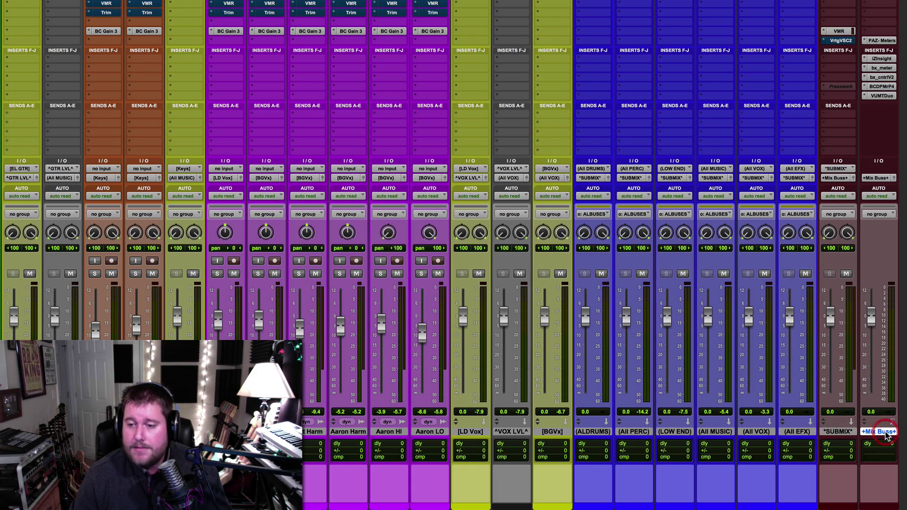
click(840, 432)
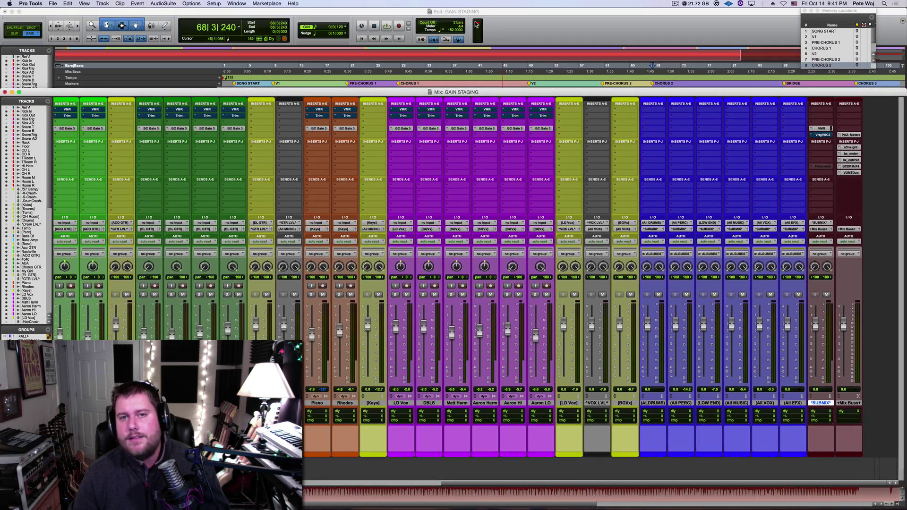
key(super+equal)
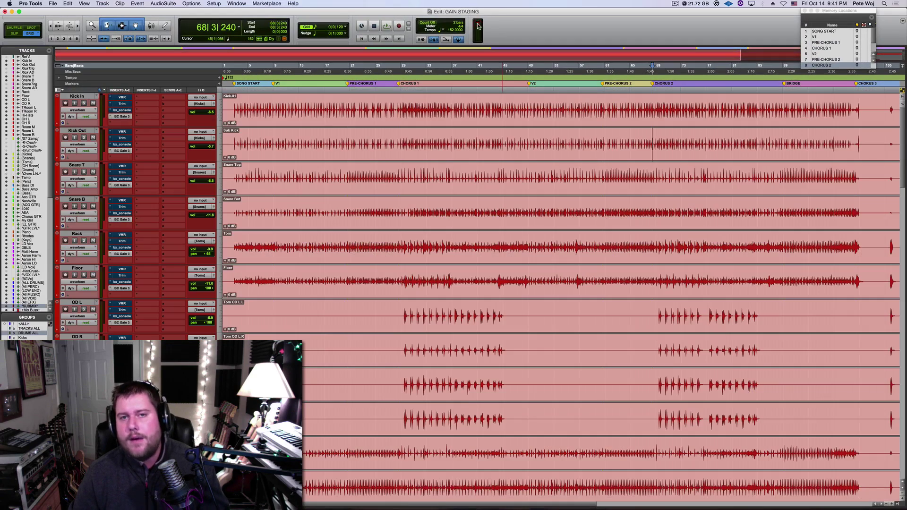
key(super+equal)
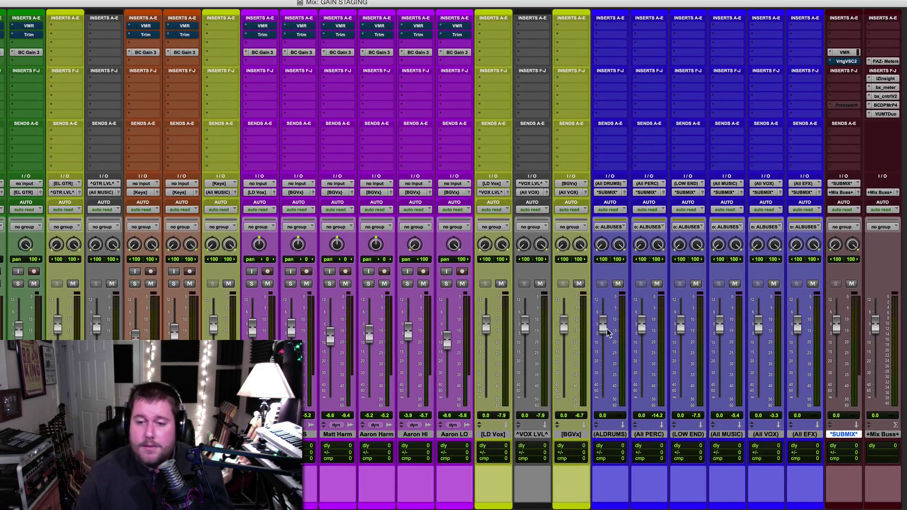
drag(604, 327, 603, 337)
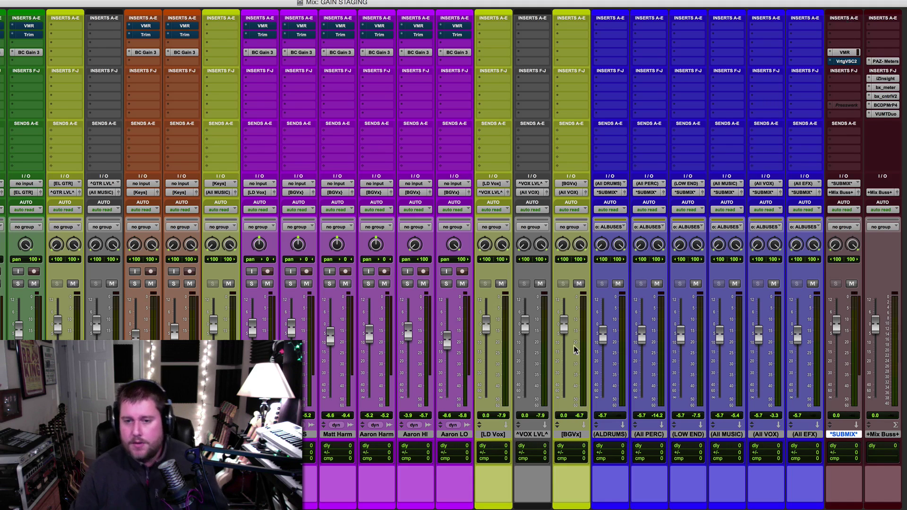
alt+click(602, 331)
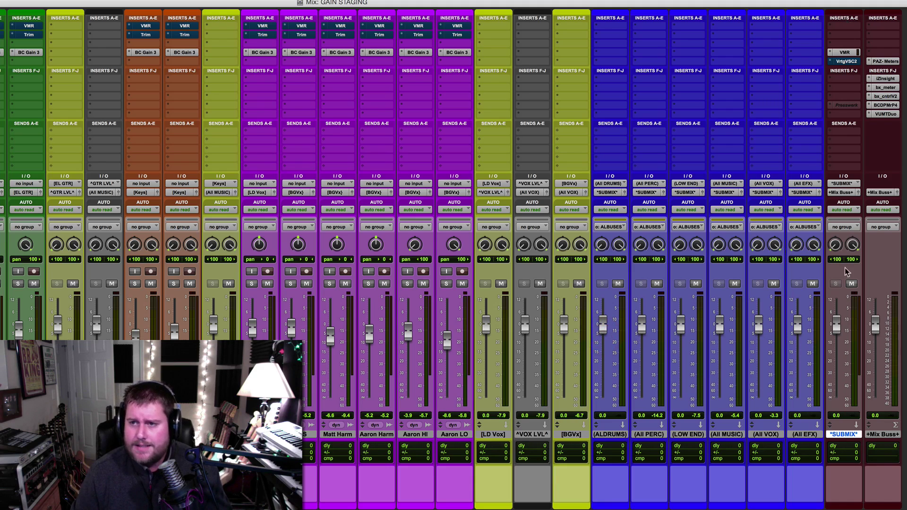
Open the *SUBMIX* VSC-2 compressor, take it out of bypass, move it to the top, and play
click(846, 61)
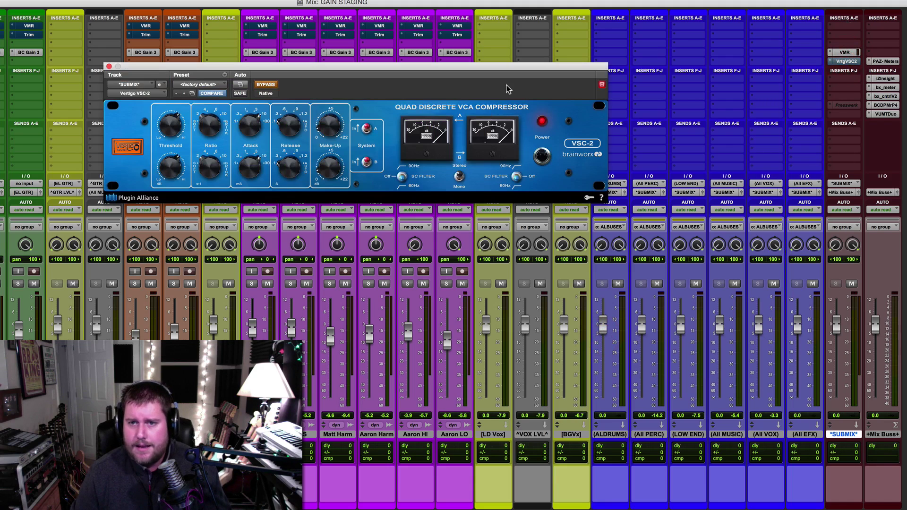
click(265, 84)
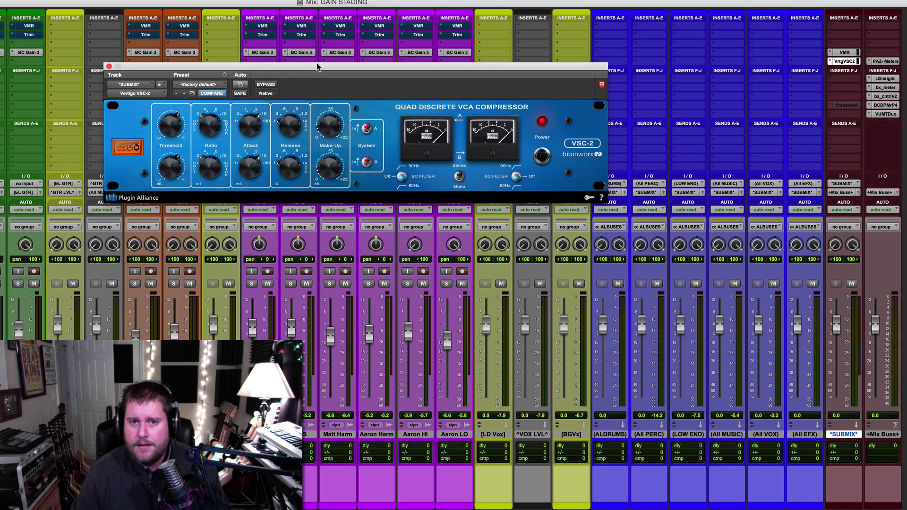
drag(317, 67, 453, 3)
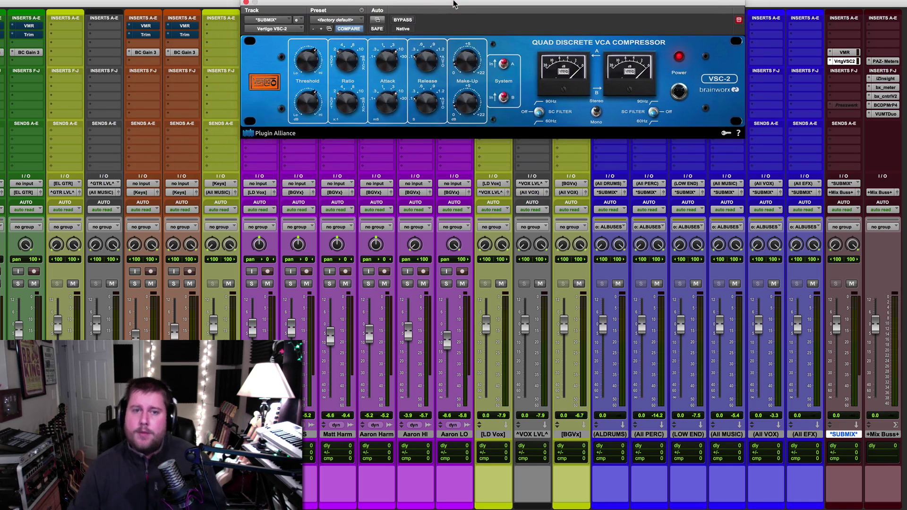
key(space)
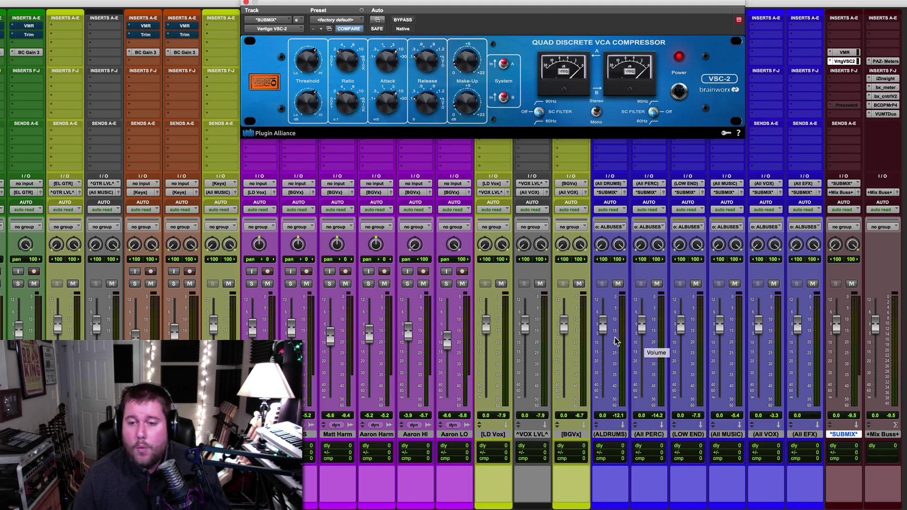
Lower the ALDRUMS-grouped aux faders about 6 dB and the VSC-2 Threshold to -20.8 dB, then stop
drag(603, 325, 603, 337)
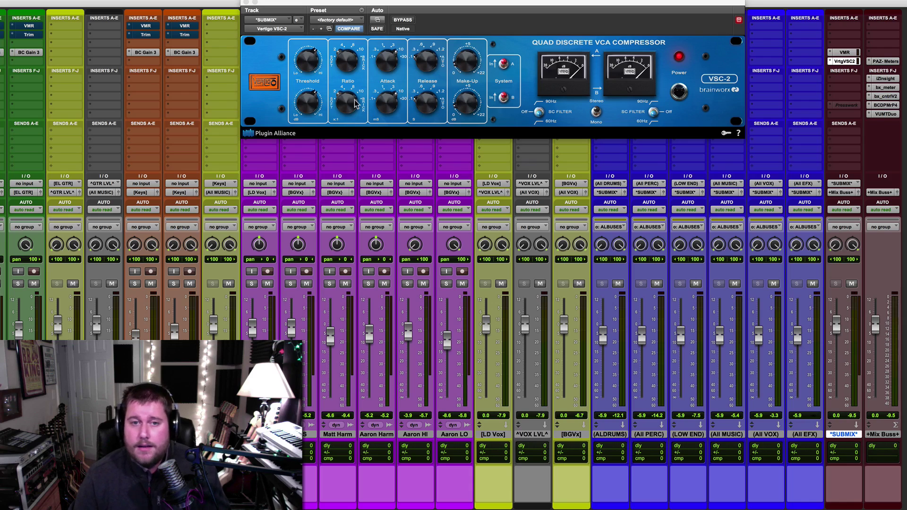
click(306, 69)
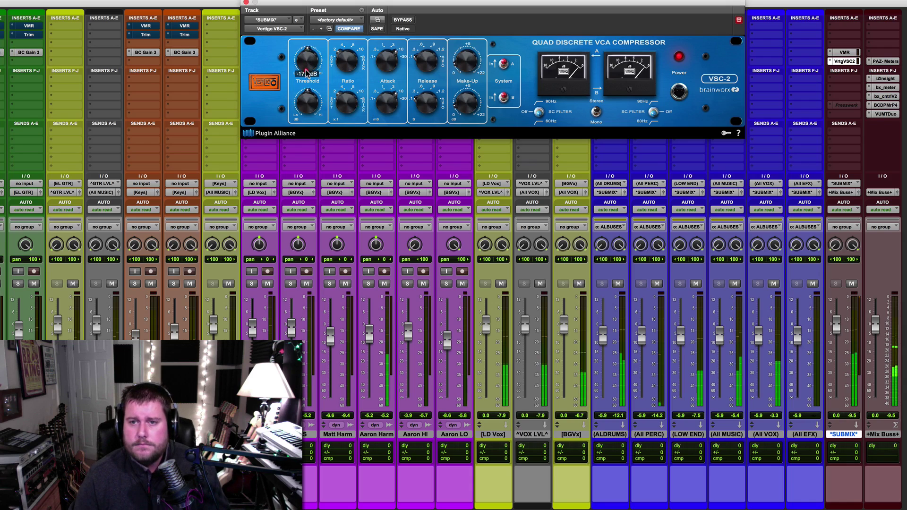
drag(306, 71, 307, 80)
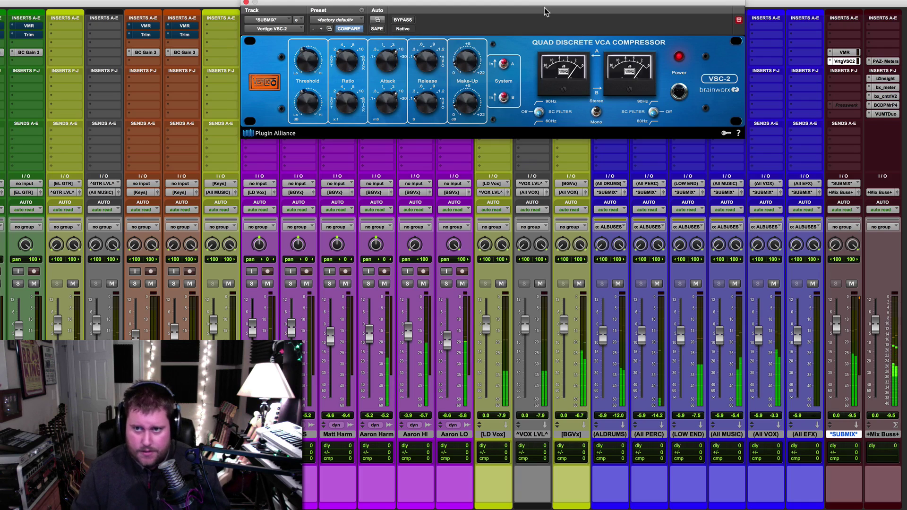
key(space)
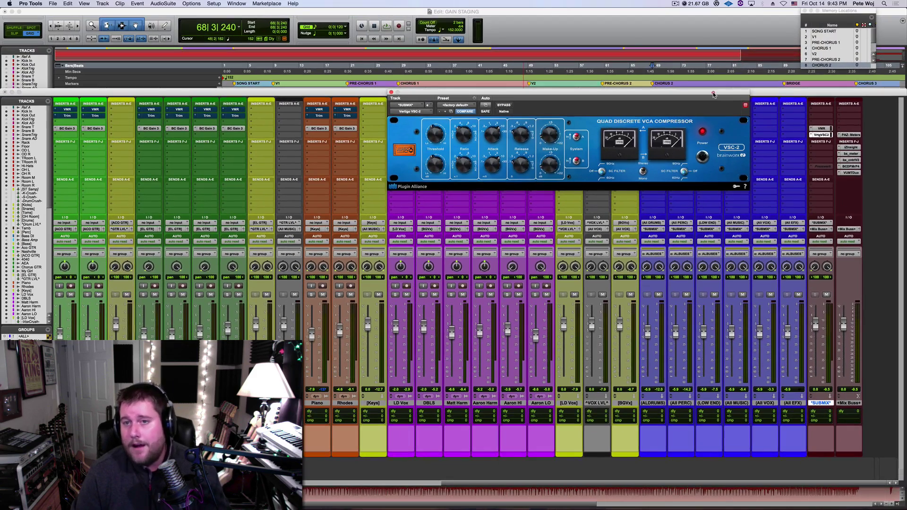
drag(713, 94, 507, 107)
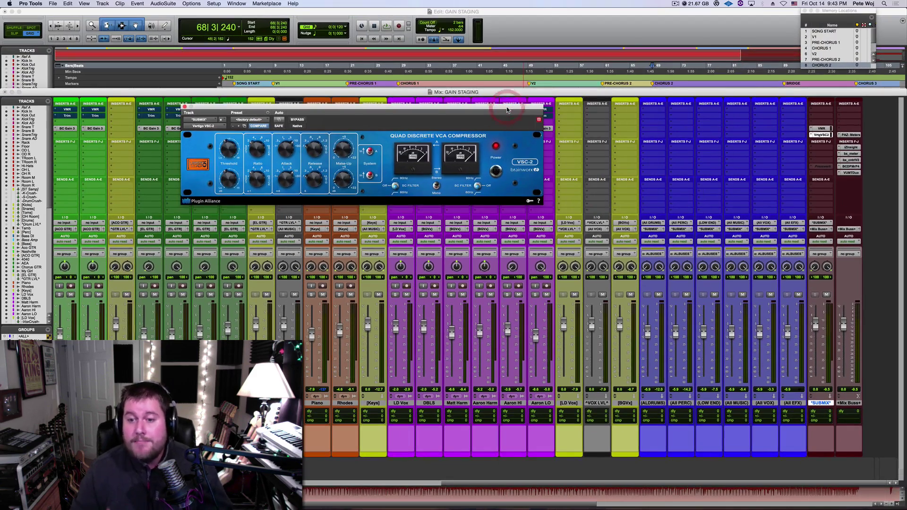